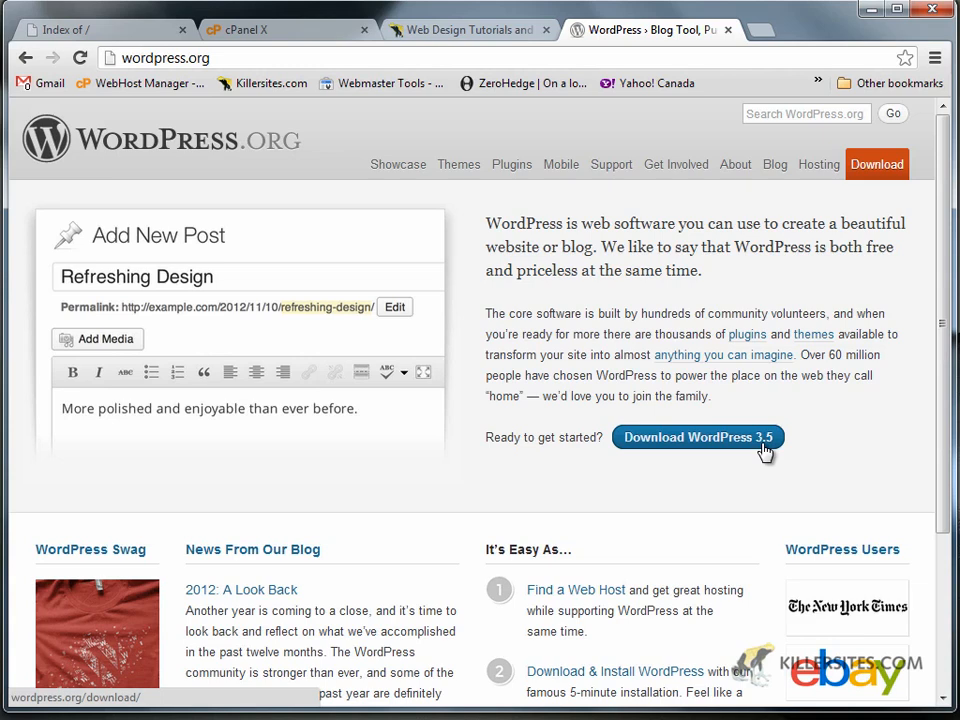
# - Download the WordPress 3.5 zip package from the WordPress.org download page
pyautogui.click(763, 450)
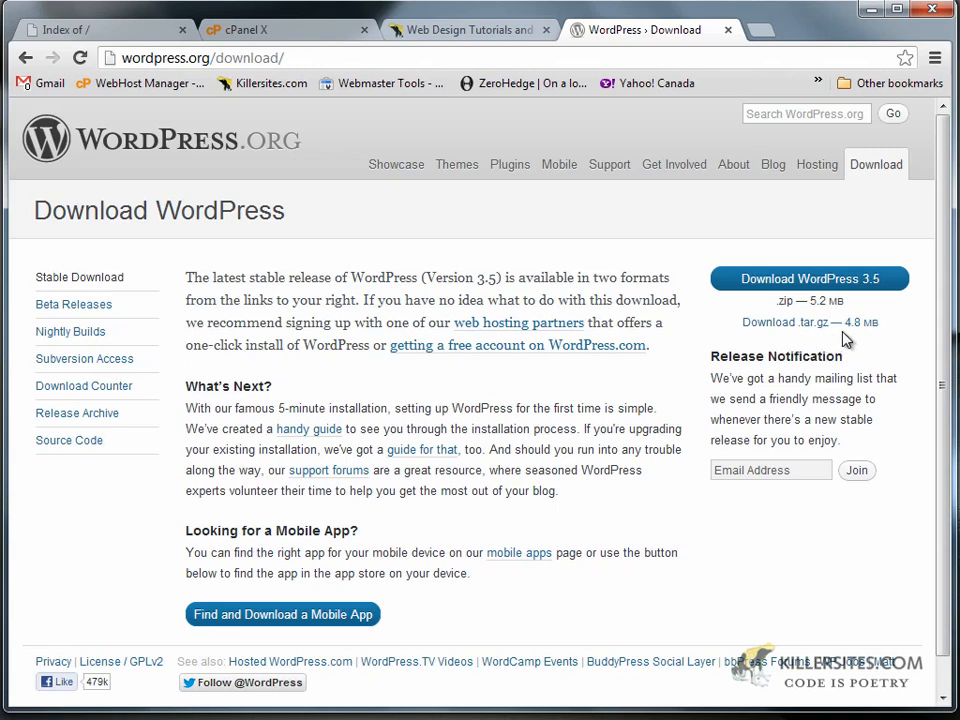
pyautogui.click(797, 281)
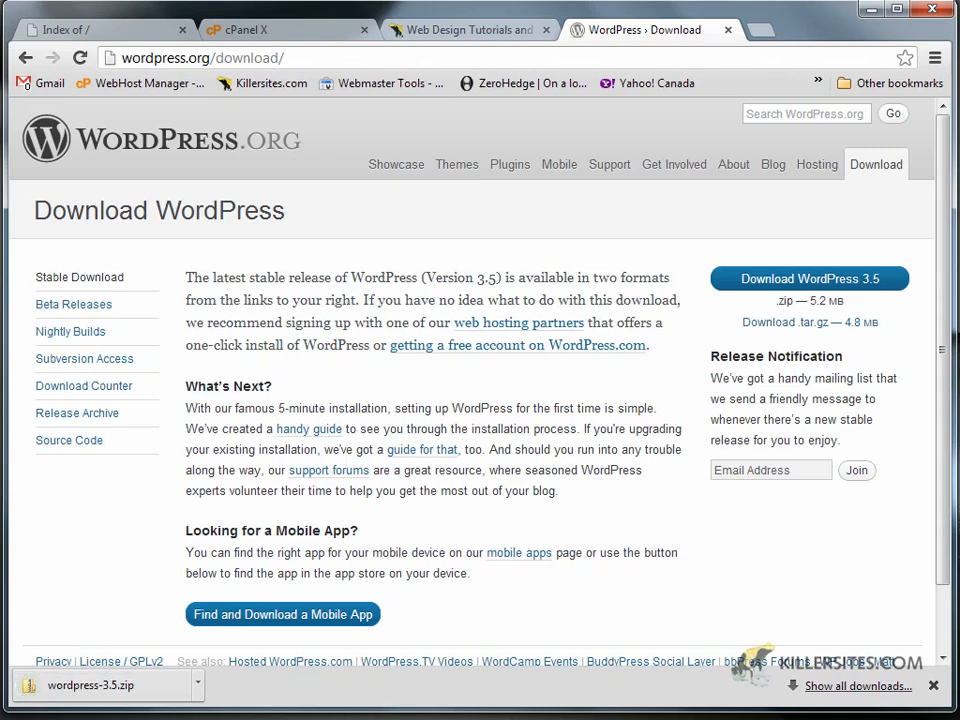
pyautogui.moveTo(810, 300); pyautogui.dragTo(839, 301)
pyautogui.click(440, 625)
# - Move wordpress-3.5.zip from the Downloads folder to the desktop, and close the folder window and the WordPress.org page
pyautogui.click(198, 684)
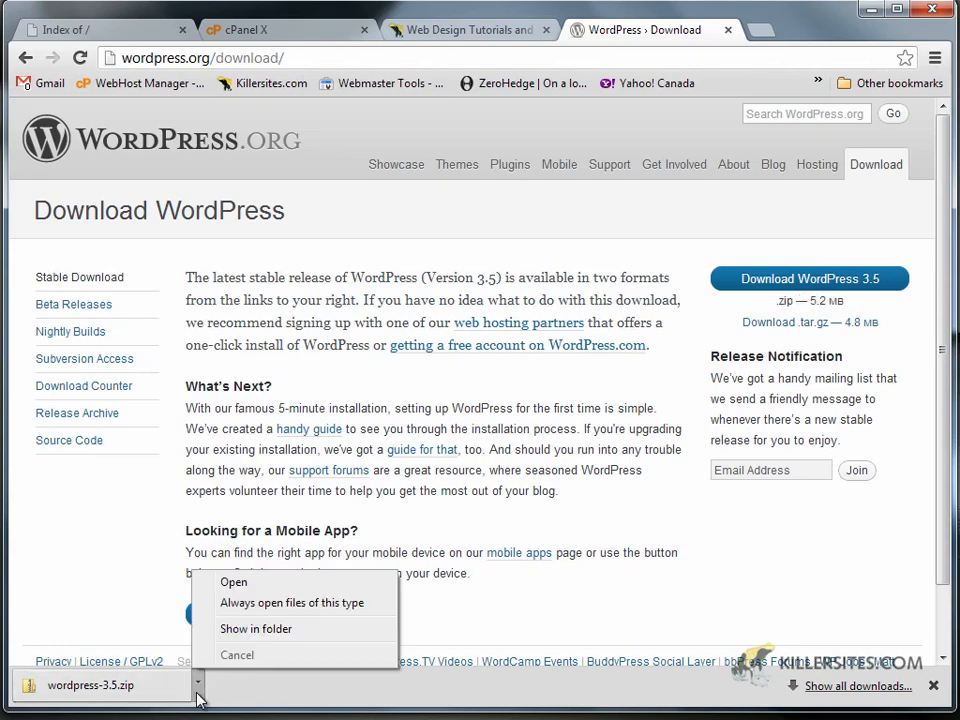
pyautogui.click(278, 628)
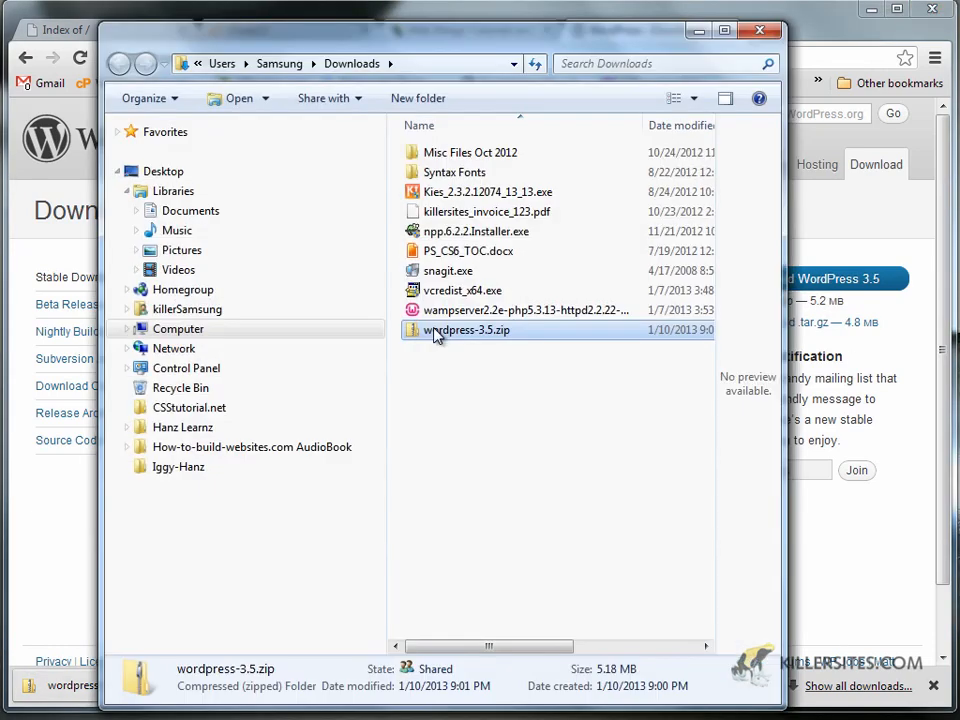
pyautogui.moveTo(435, 333); pyautogui.dragTo(20, 288)
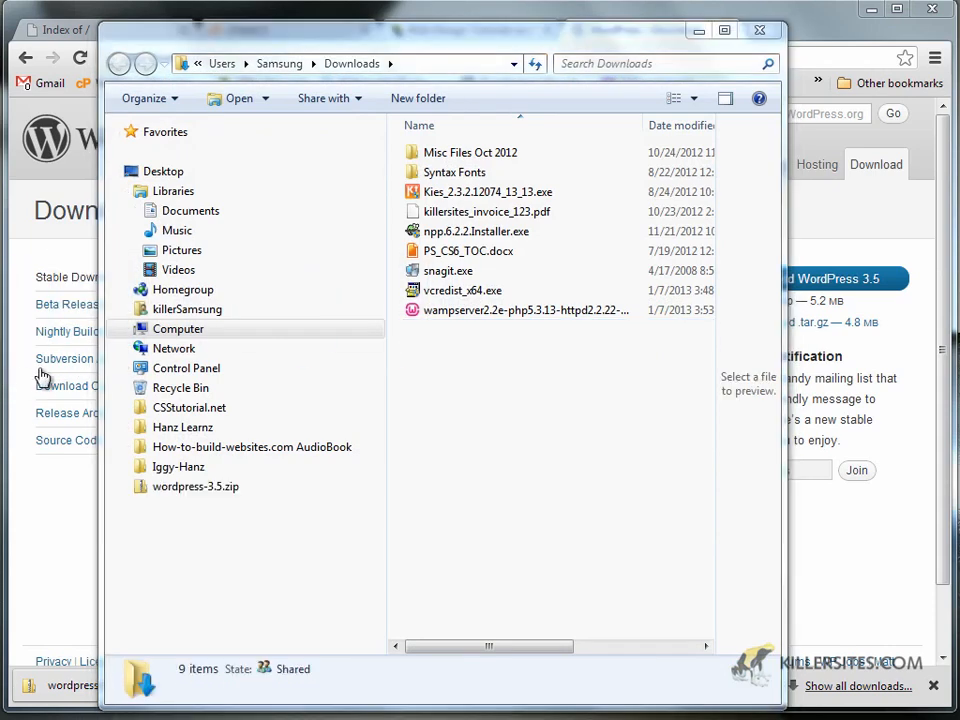
pyautogui.click(760, 31)
pyautogui.click(727, 30)
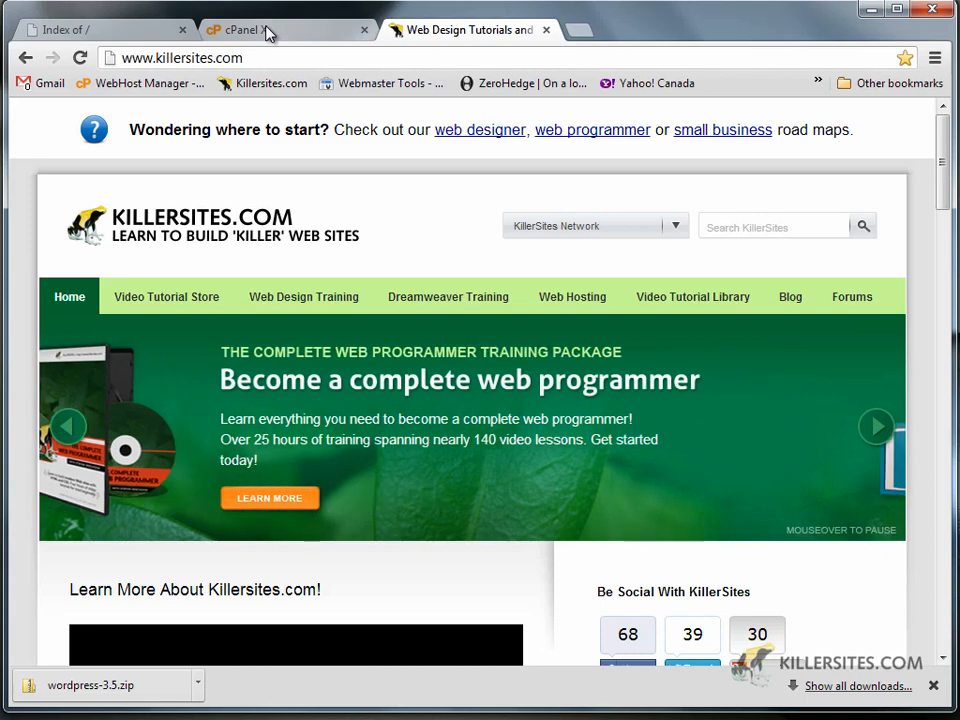
pyautogui.click(94, 31)
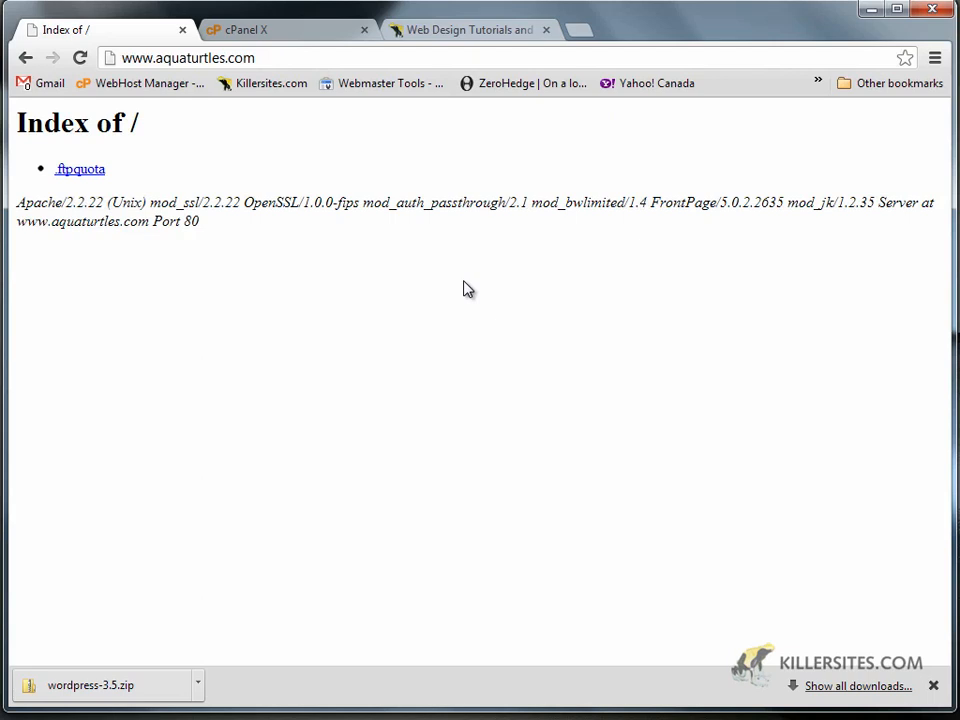
pyautogui.click(236, 33)
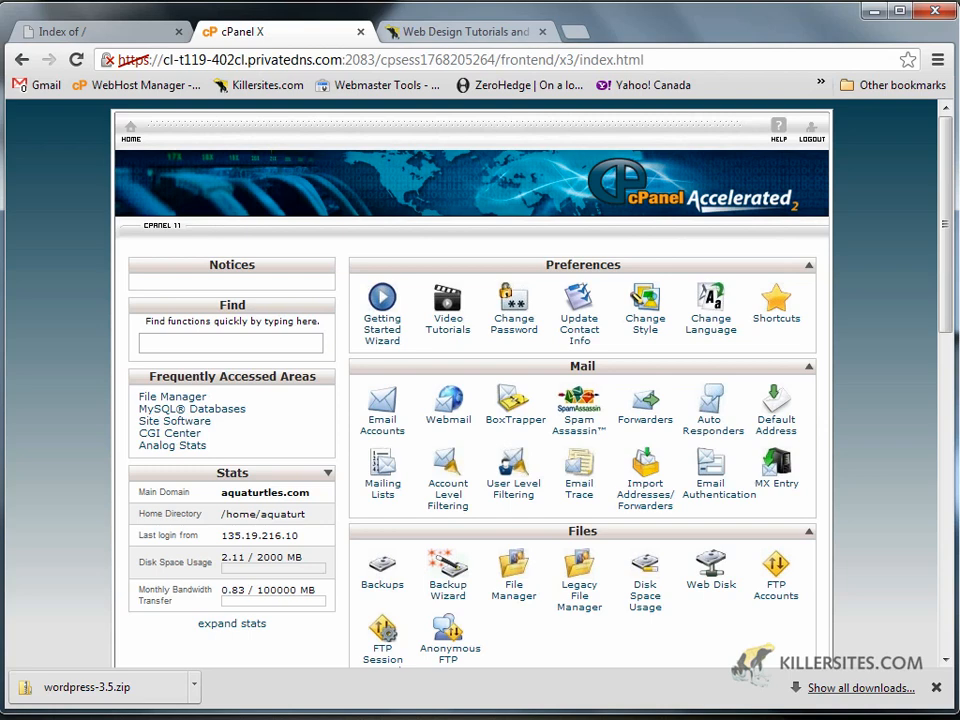
pyautogui.click(128, 34)
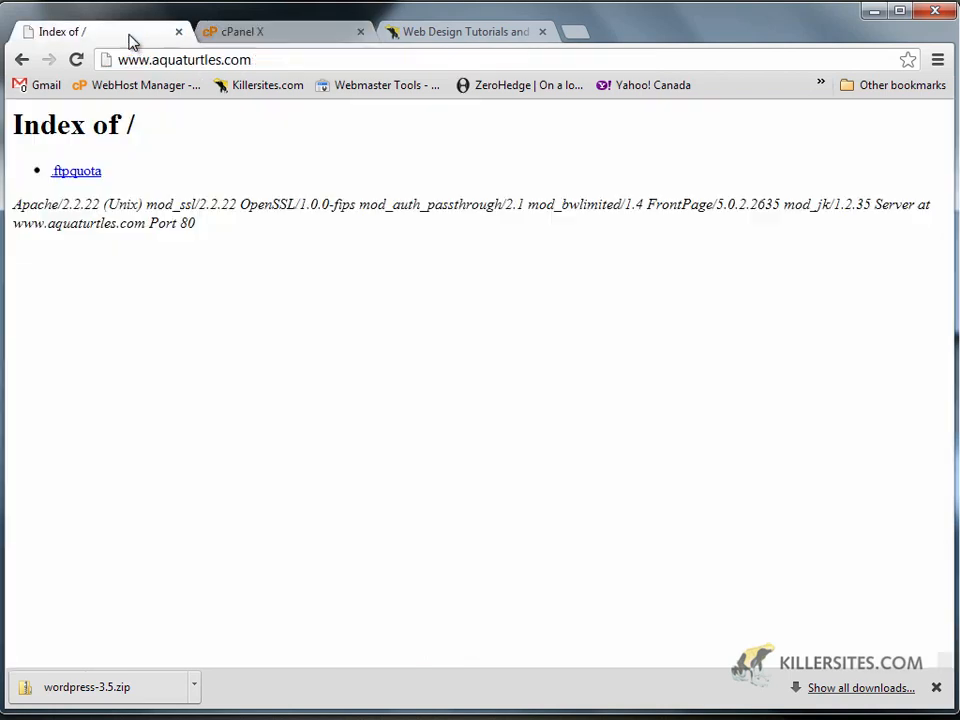
pyautogui.click(265, 61)
pyautogui.click(267, 61)
pyautogui.write(':2083')
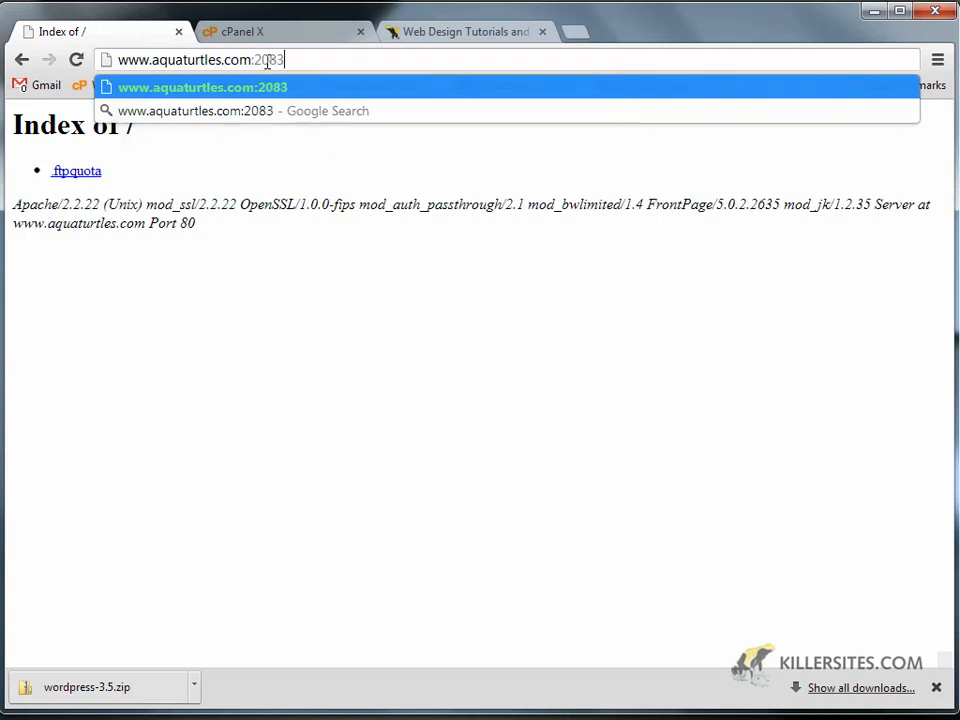
pyautogui.press('Return')
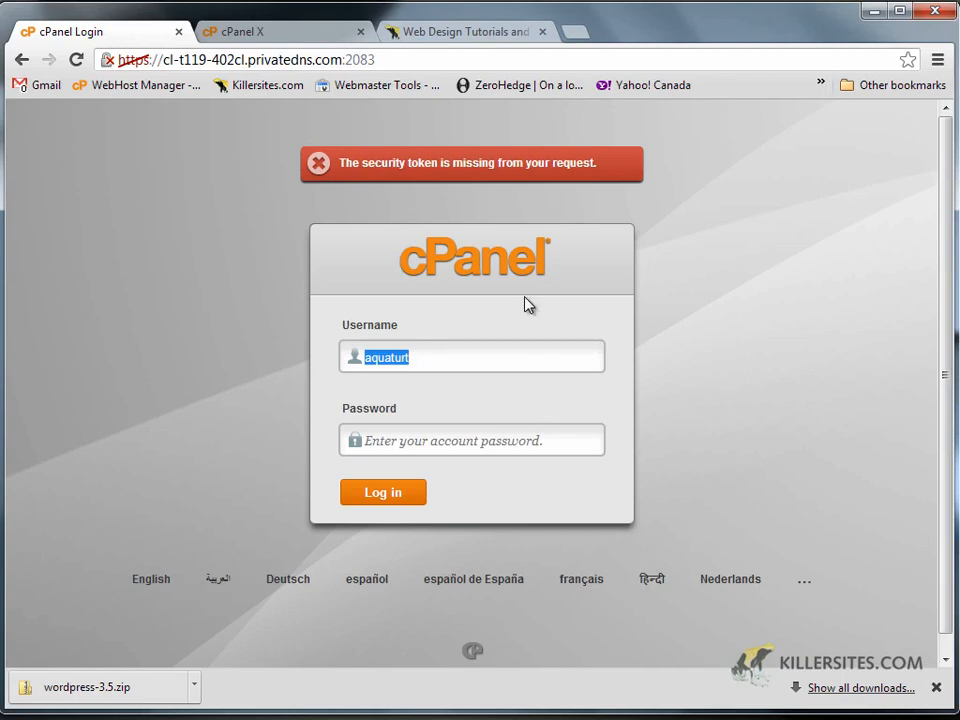
# - Return to the open cPanel home page and try to open File Manager from the Files section
pyautogui.click(258, 30)
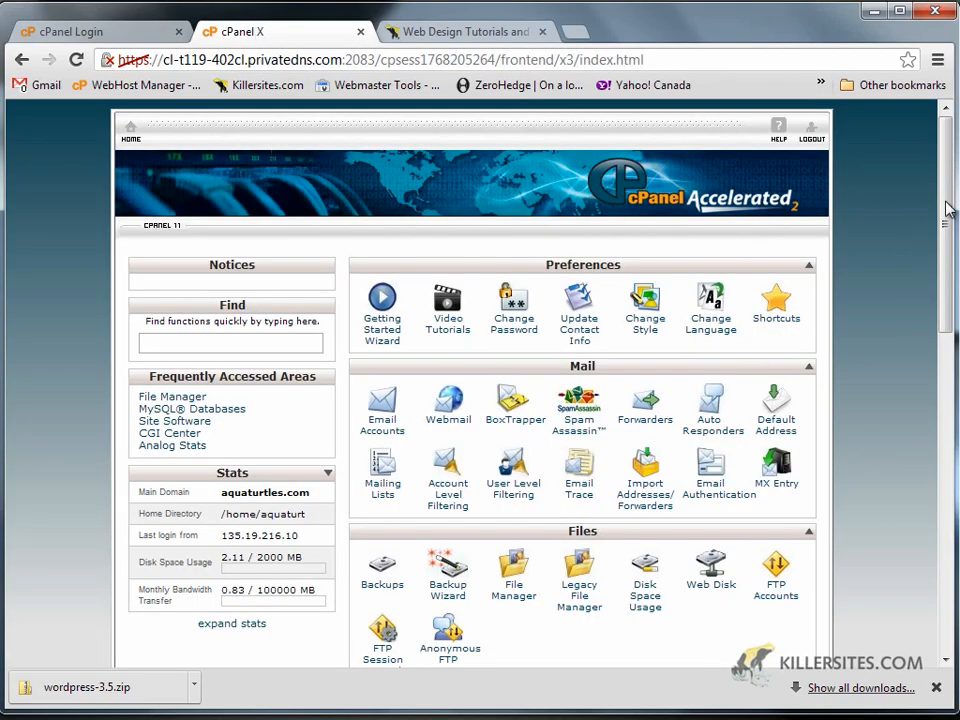
pyautogui.scroll(-3, 951, 224)
pyautogui.moveTo(951, 224); pyautogui.dragTo(949, 160)
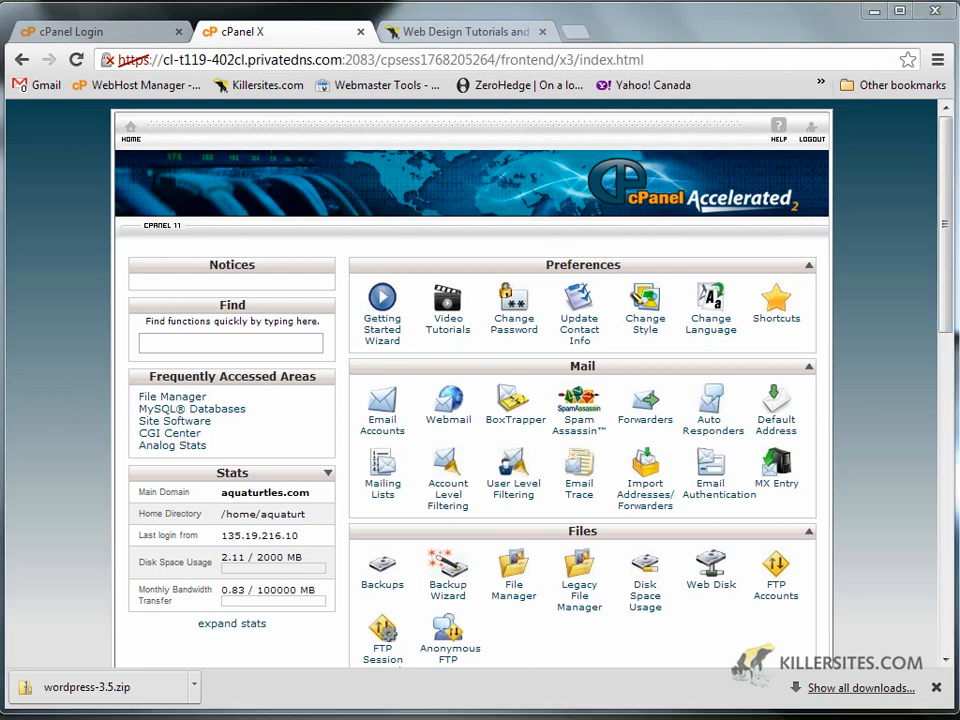
pyautogui.moveTo(2, 321)
pyautogui.mouseDown()
pyautogui.moveTo(26, 321)
pyautogui.moveTo(2, 321)
pyautogui.mouseUp()
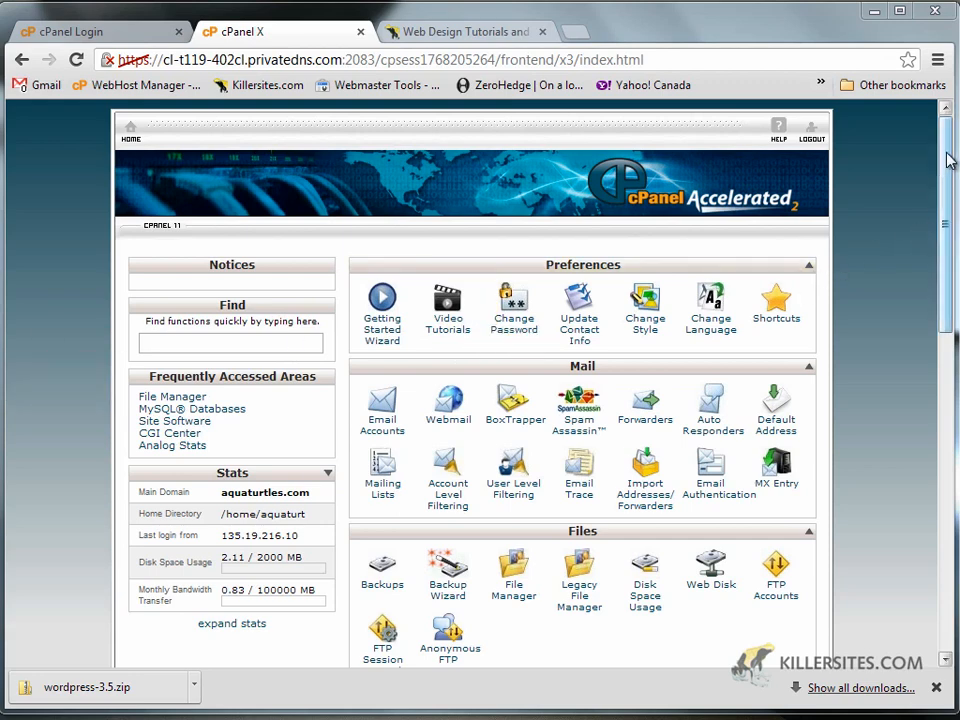
pyautogui.moveTo(949, 160); pyautogui.dragTo(952, 267)
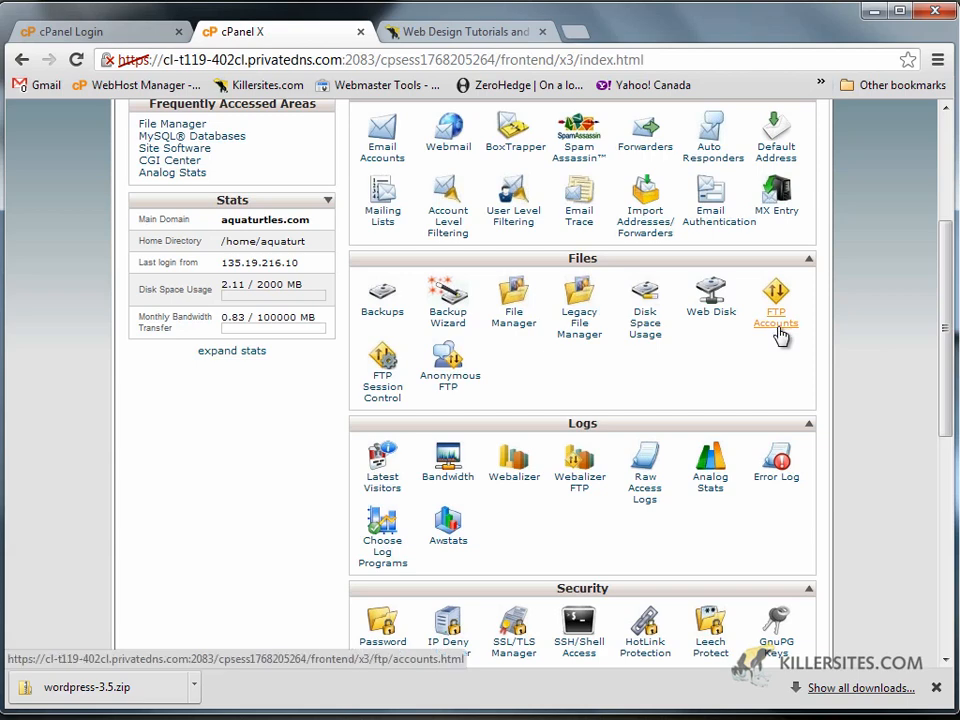
pyautogui.click(514, 316)
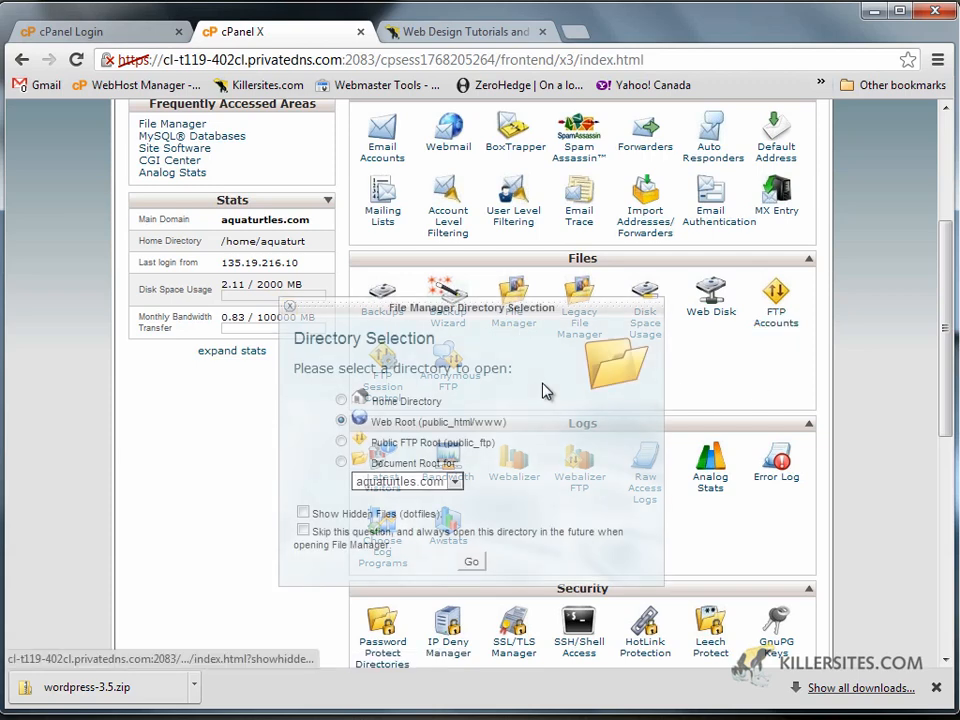
pyautogui.click(497, 403)
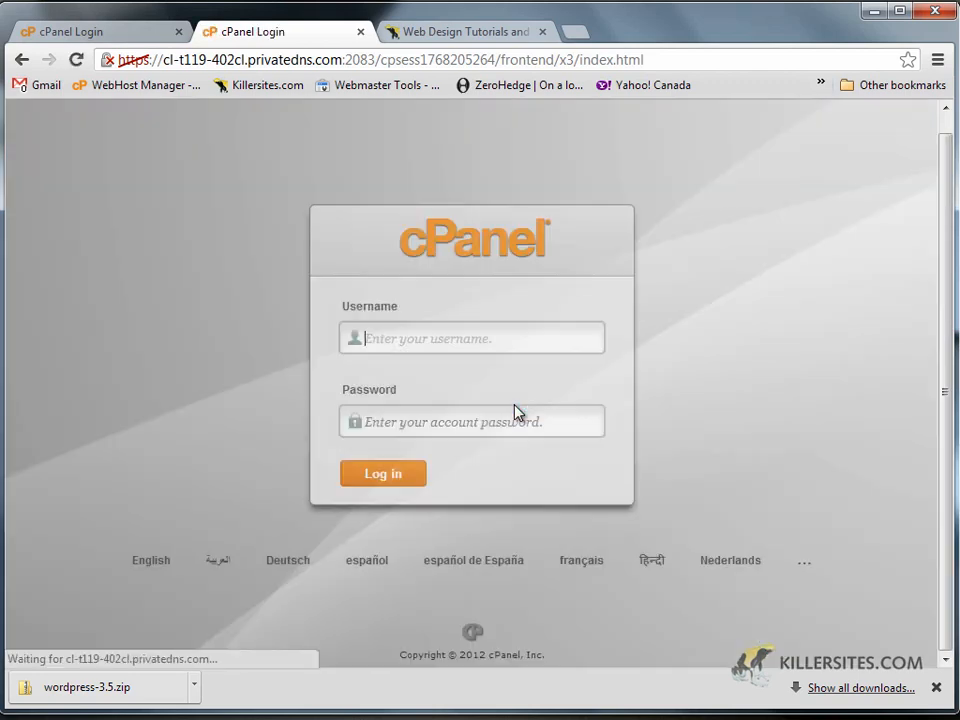
# - Log in to cPanel again with the account username and password
pyautogui.moveTo(427, 342); pyautogui.dragTo(410, 344)
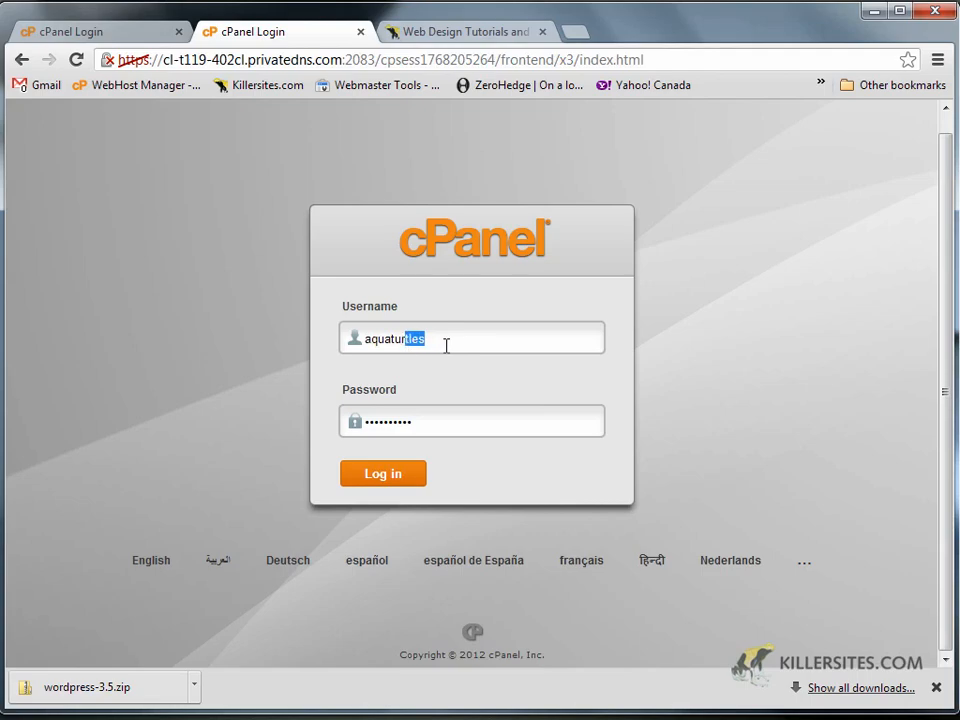
pyautogui.click(403, 475)
pyautogui.click(514, 388)
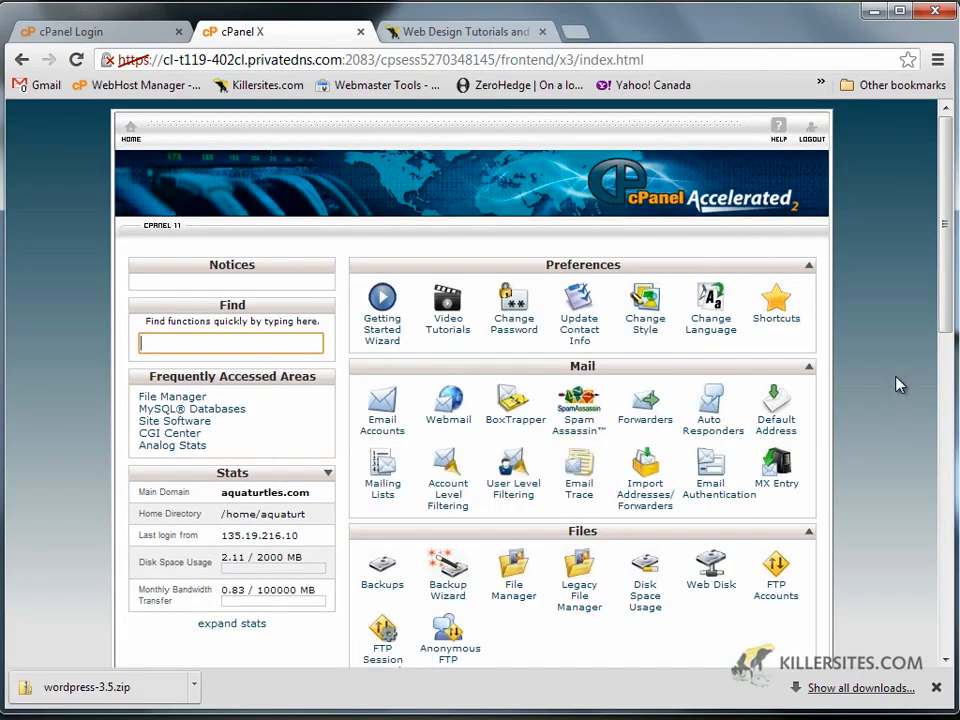
# - Open File Manager in the Web Root (public_html/www) directory for aquaturtles.com
pyautogui.scroll(-3, 897, 385)
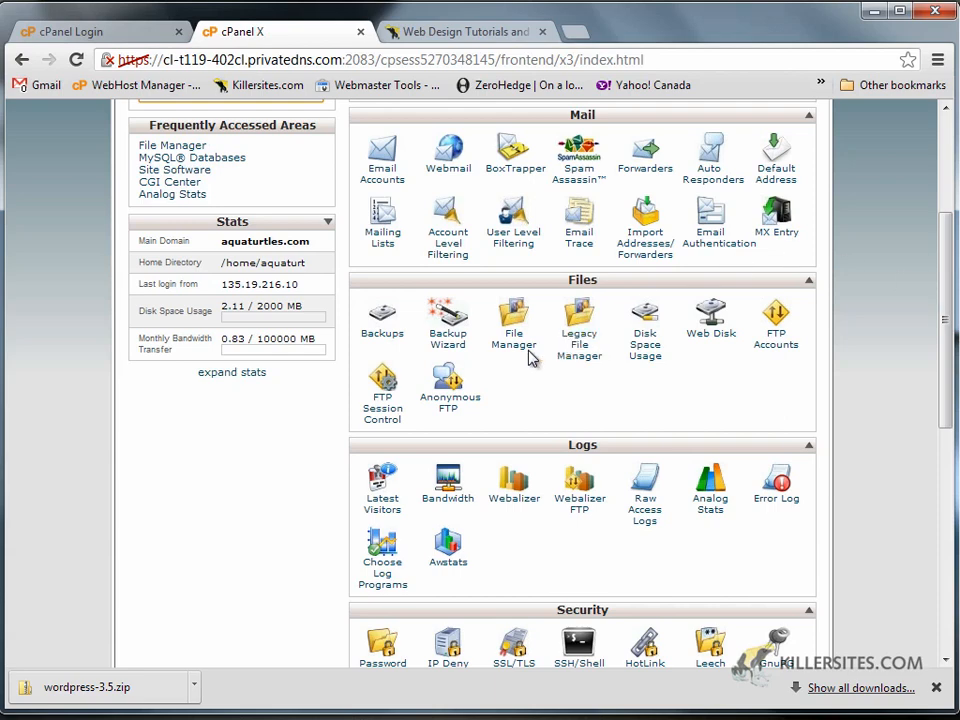
pyautogui.click(510, 330)
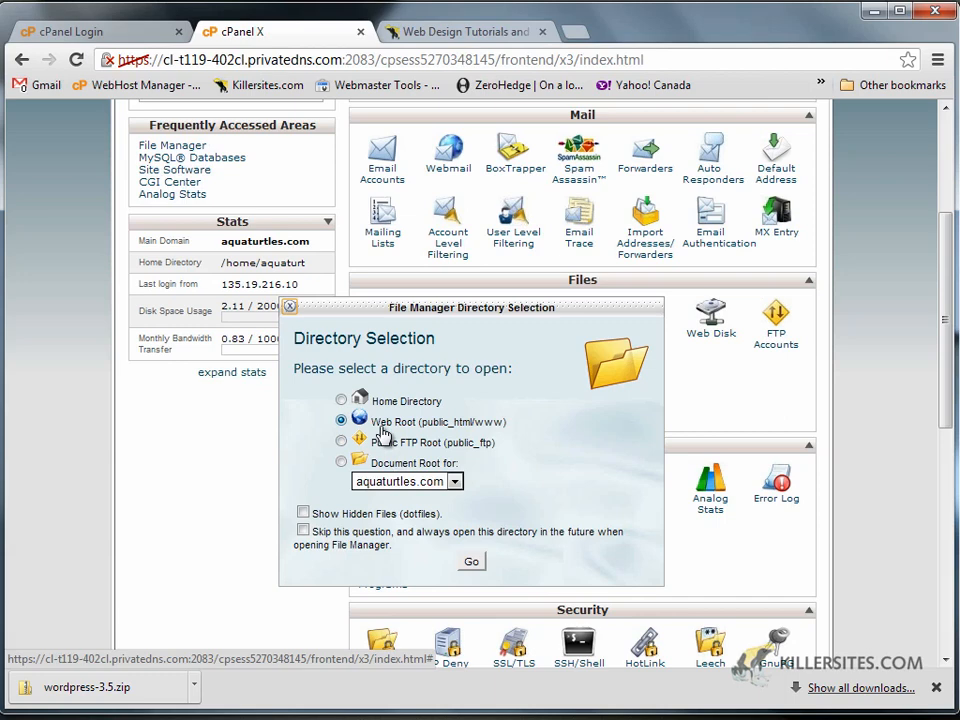
pyautogui.click(473, 564)
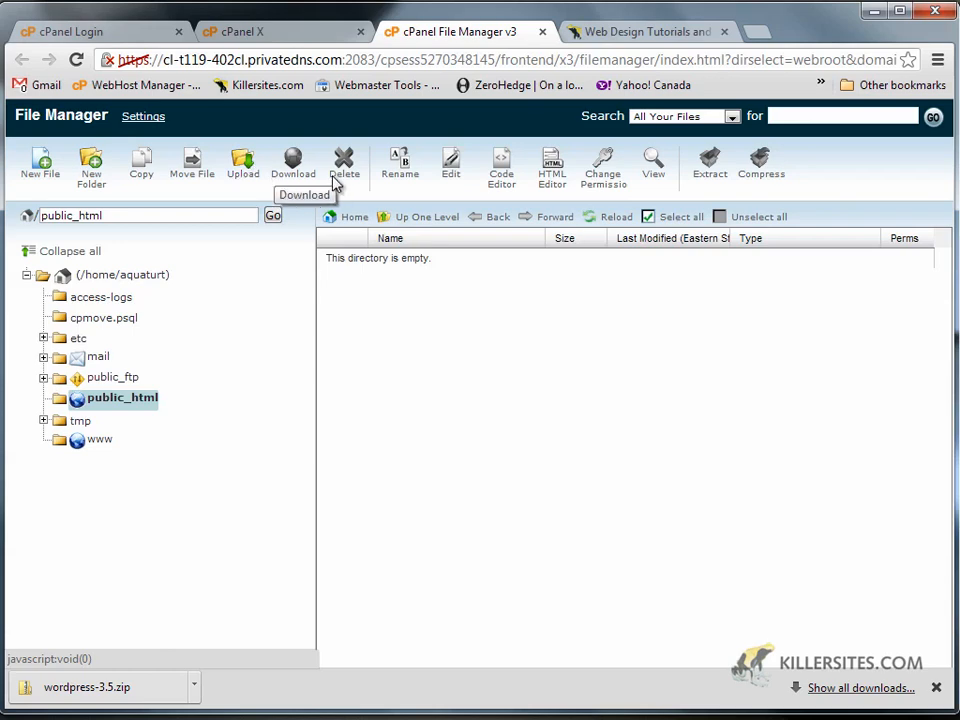
# - Upload wordpress-3.5.zip to /home/aquaturt/public_html, close the upload page and reload the directory listing
pyautogui.click(246, 171)
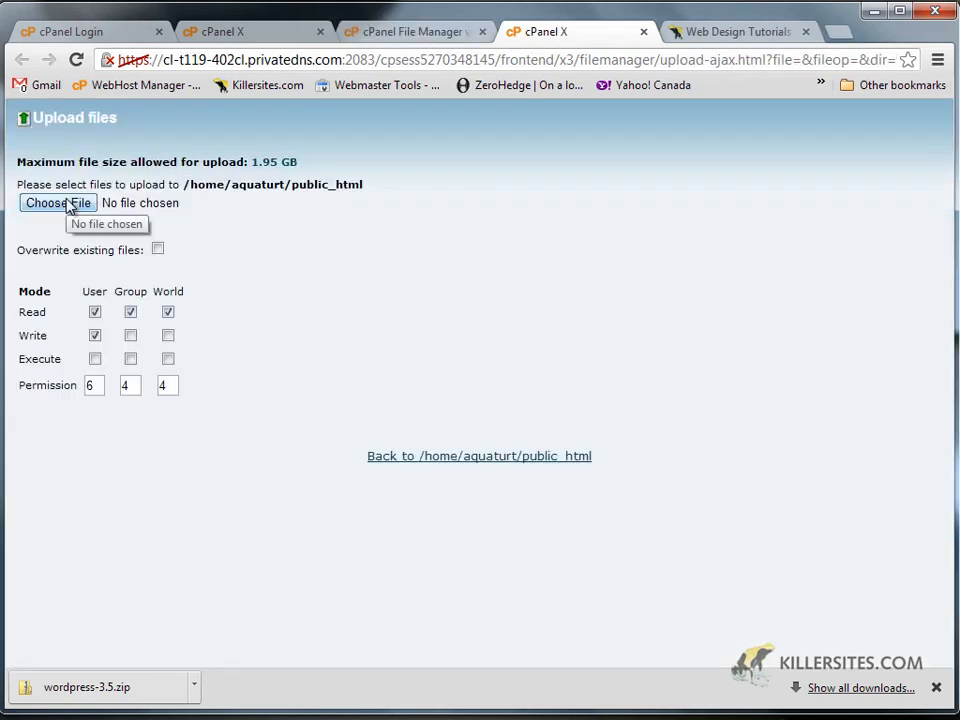
pyautogui.click(70, 205)
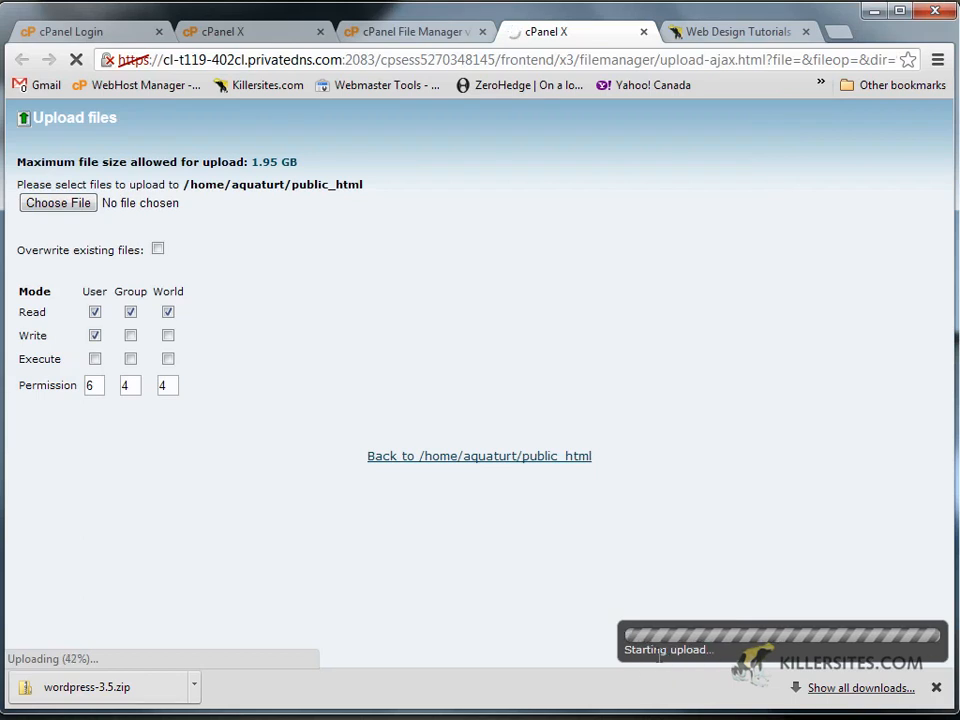
pyautogui.click(643, 31)
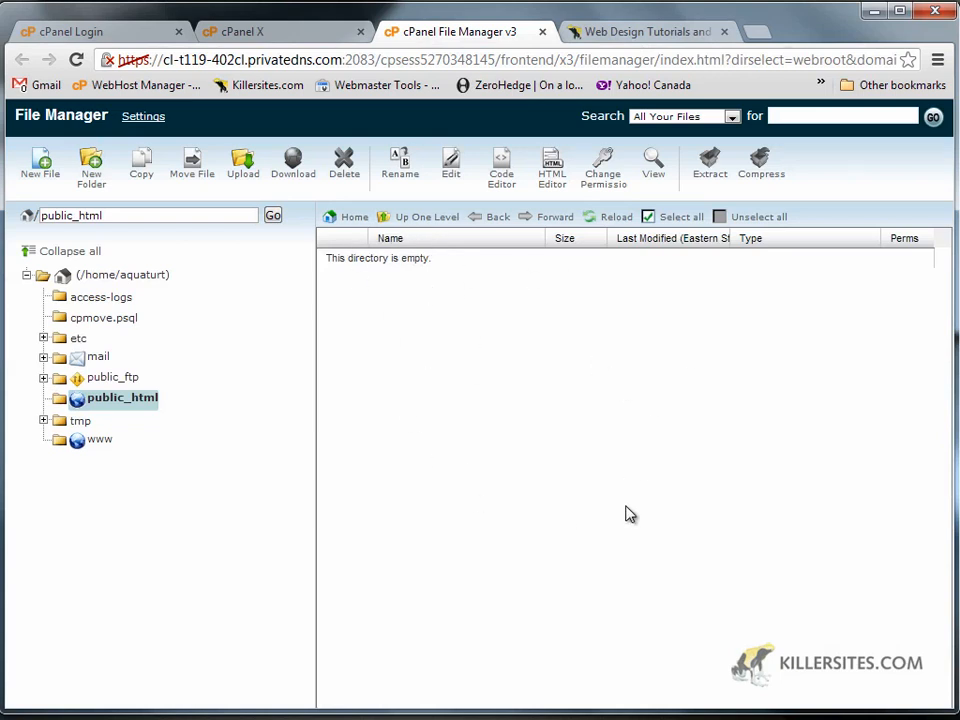
pyautogui.click(598, 218)
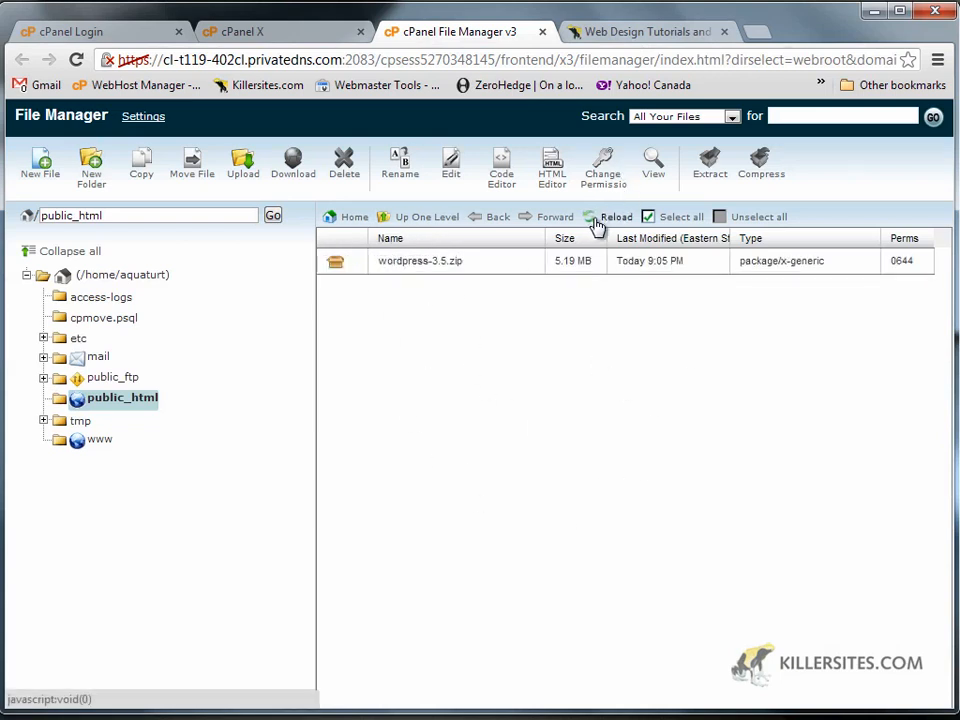
# - Extract wordpress-3.5.zip into /public_html and close the extraction results
pyautogui.click(410, 278)
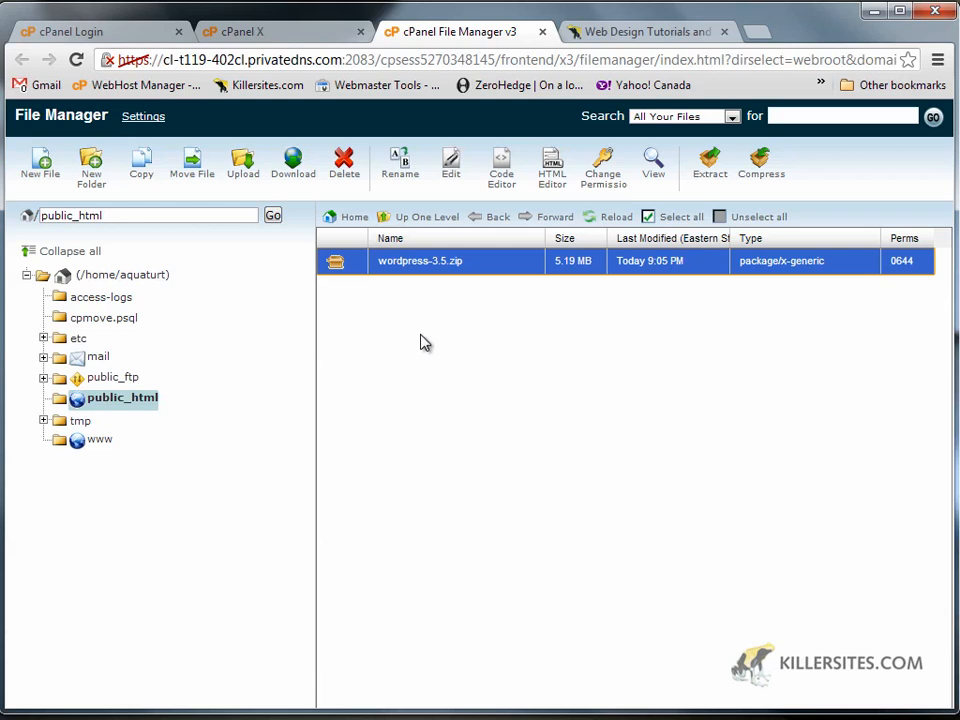
pyautogui.rightClick(366, 268)
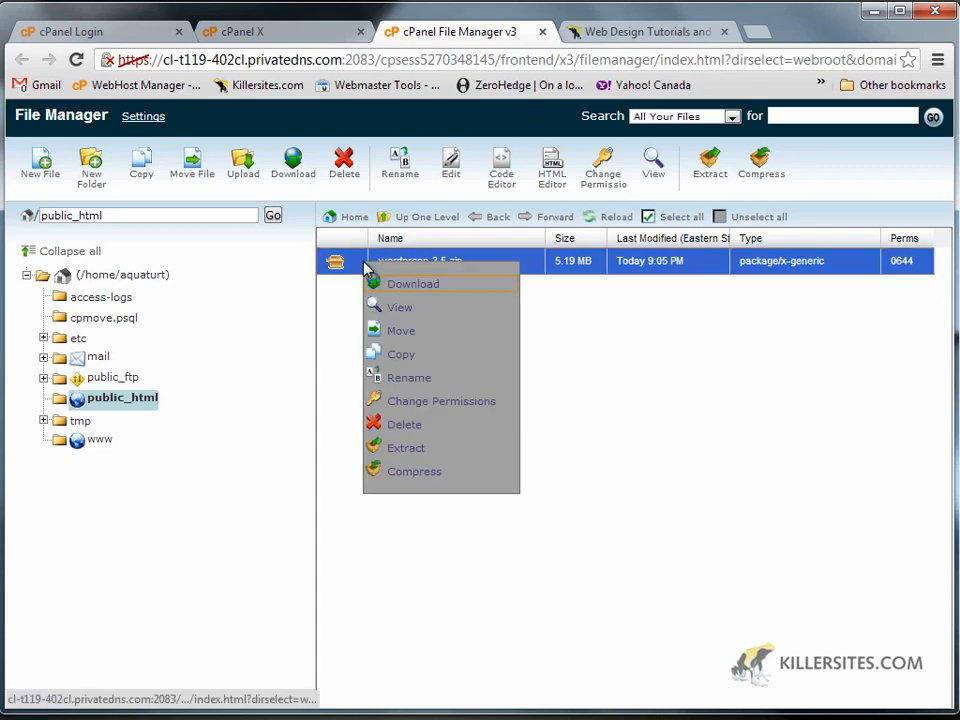
pyautogui.click(406, 449)
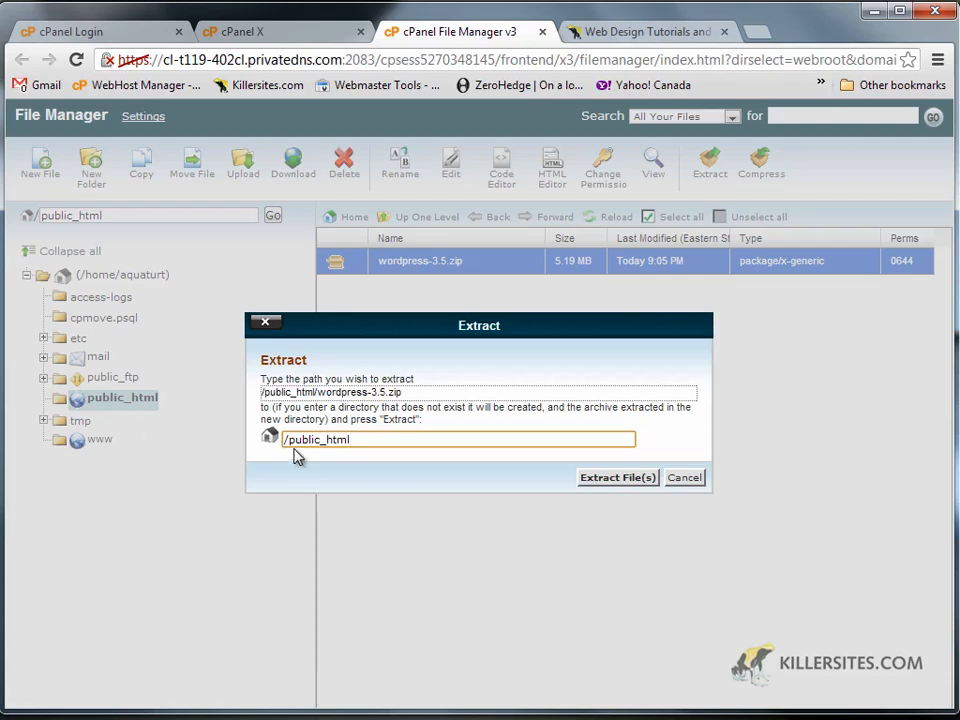
pyautogui.click(617, 477)
pyautogui.moveTo(787, 297); pyautogui.dragTo(810, 530)
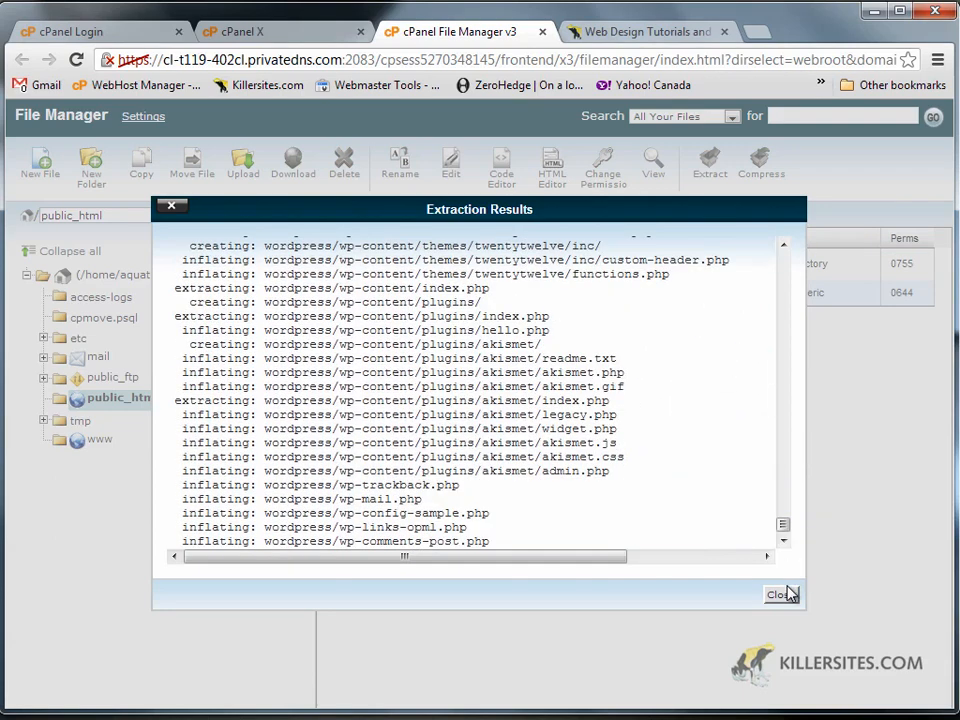
pyautogui.click(781, 594)
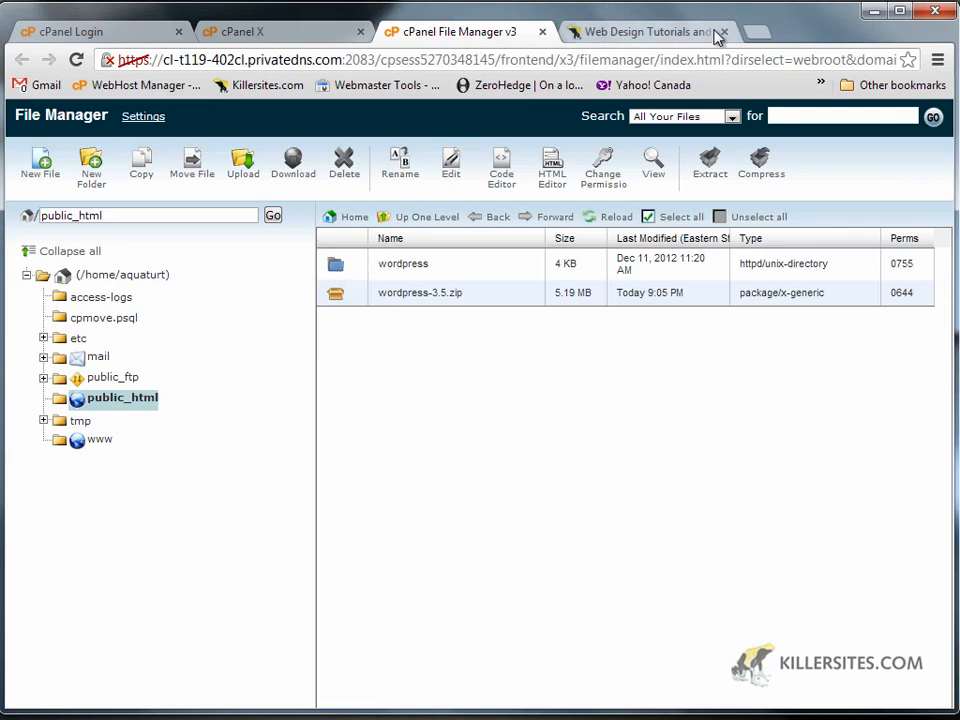
# - View the Killersites.com home page and blog, and open CssTutorial.net from the KillerSites Network list
pyautogui.click(634, 36)
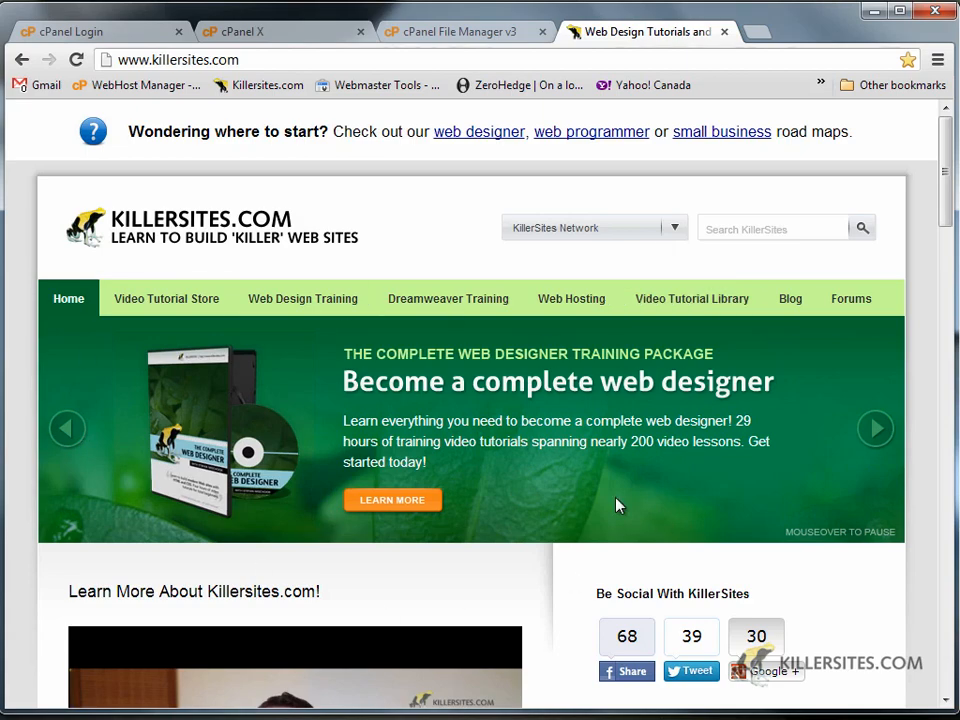
pyautogui.moveTo(948, 184)
pyautogui.mouseDown()
pyautogui.moveTo(949, 199)
pyautogui.moveTo(947, 180)
pyautogui.mouseUp()
pyautogui.click(788, 307)
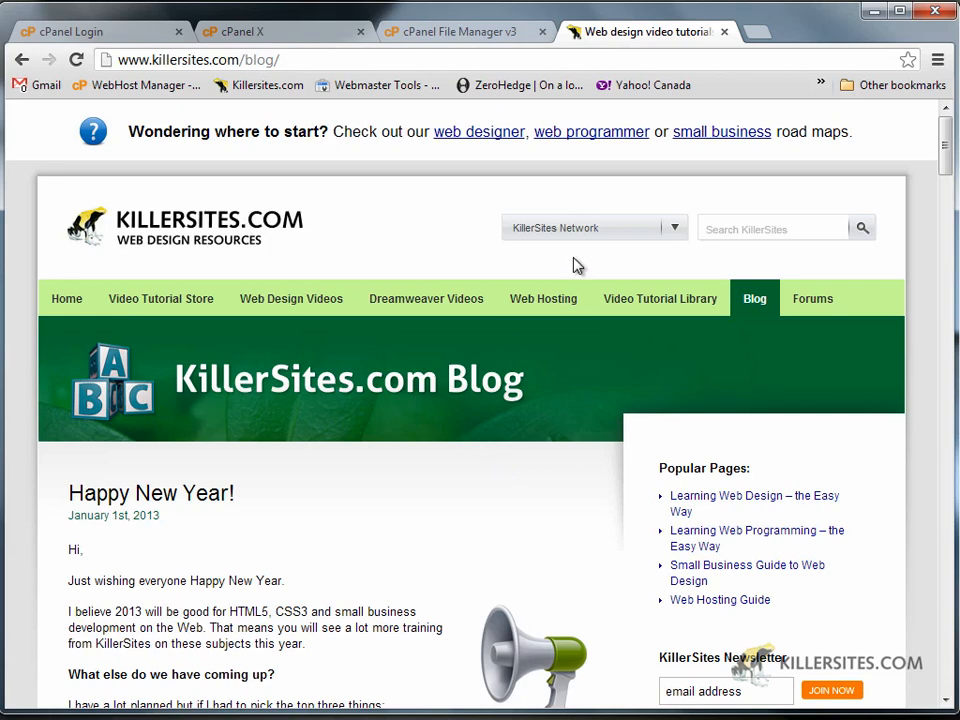
pyautogui.moveTo(583, 240)
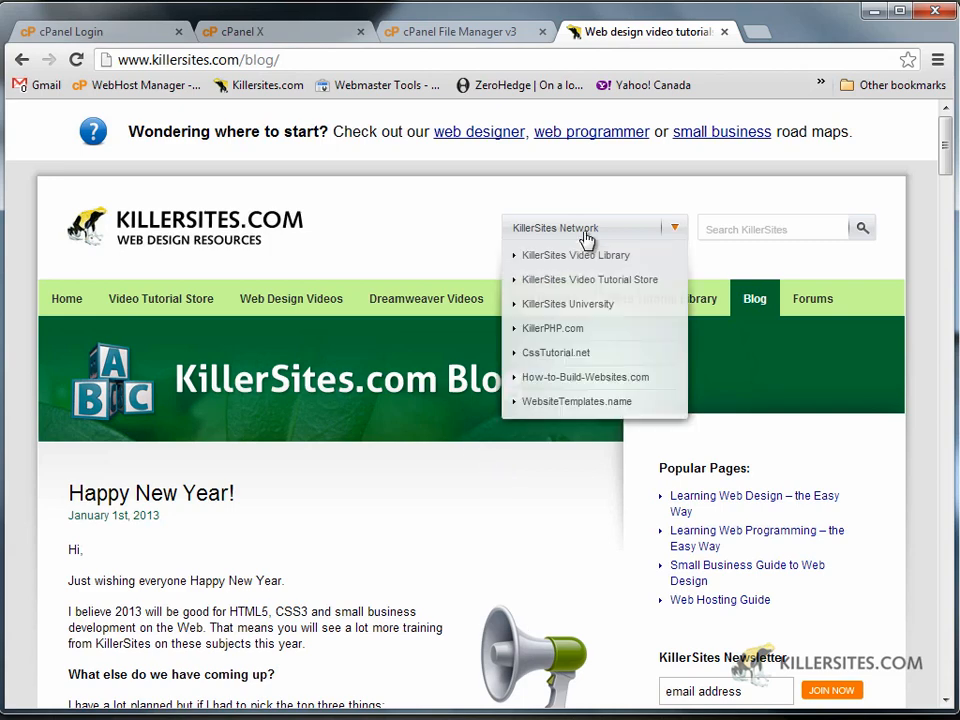
pyautogui.click(569, 355)
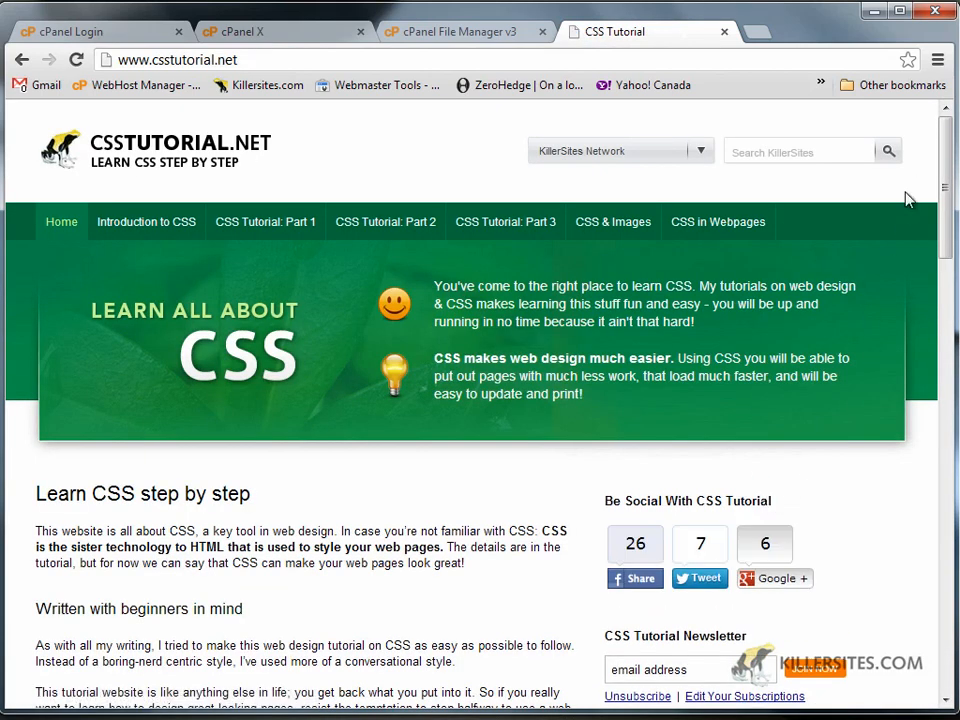
# - Look through the CSS Tutorial home page down to its latest blog posts
pyautogui.scroll(-12, 907, 199)
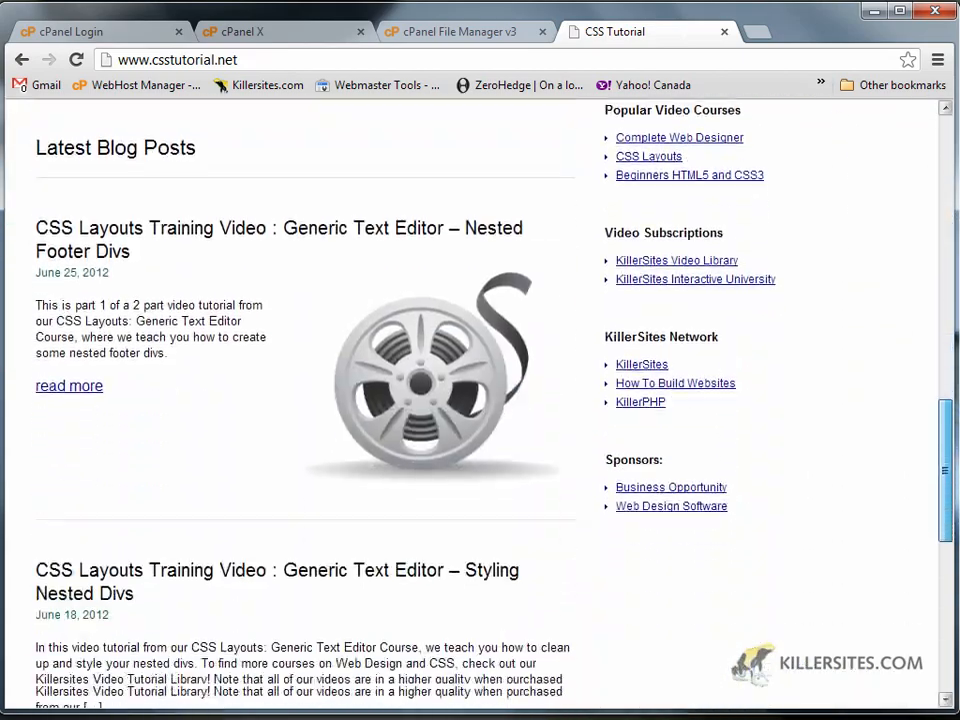
pyautogui.scroll(-6, 480, 400)
pyautogui.scroll(18, 480, 400)
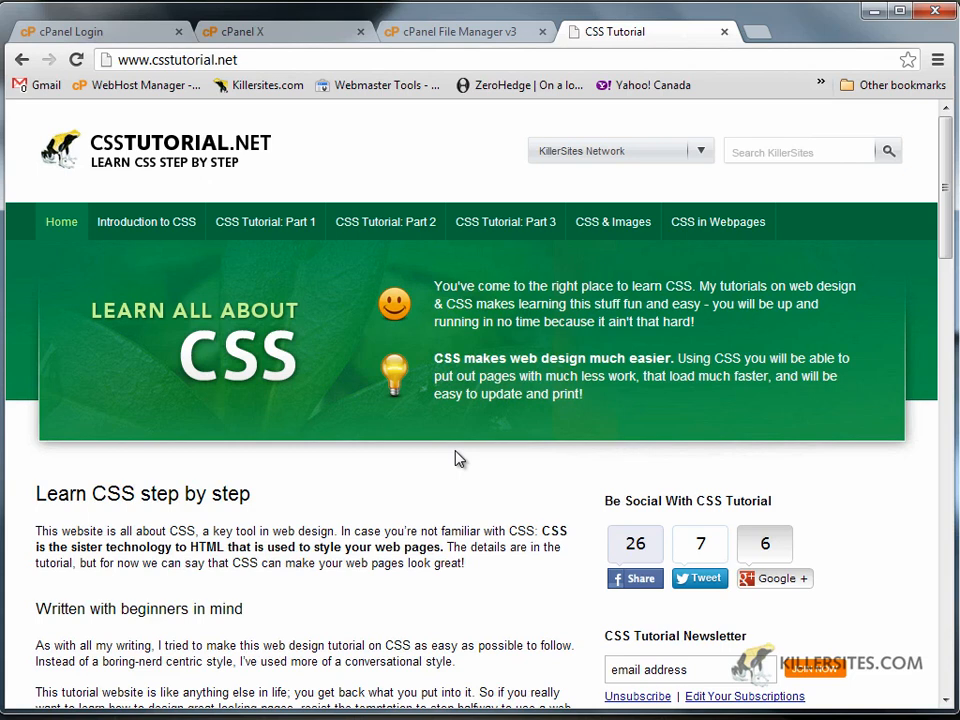
# - Open KillerPHP.com from the KillerSites Network list, view its blog and highlight the articles folder name in its address
pyautogui.moveTo(550, 154)
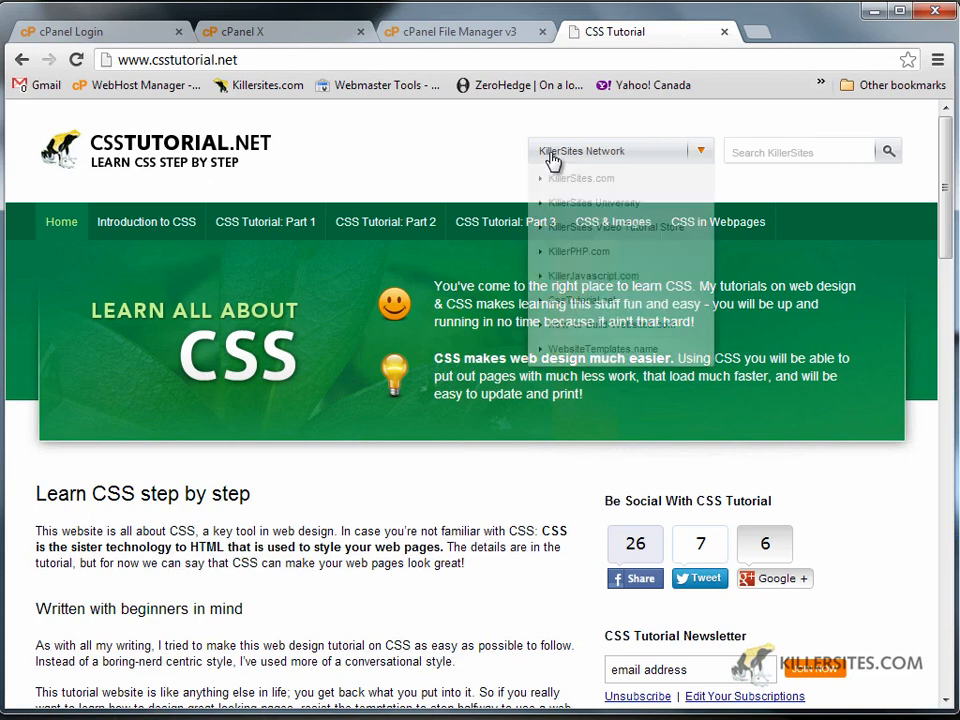
pyautogui.click(578, 253)
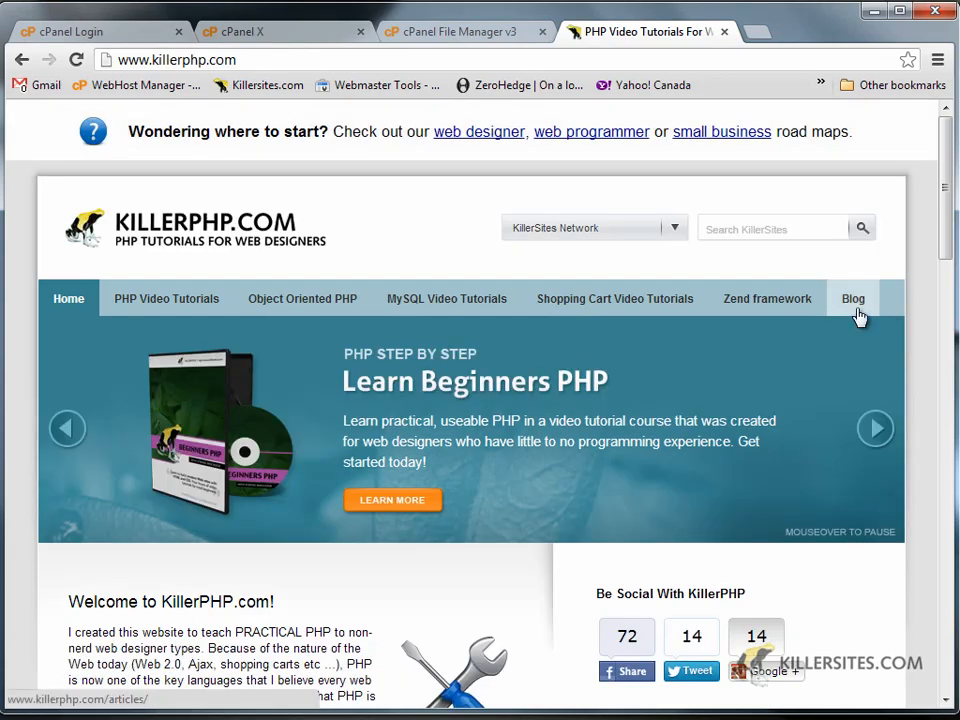
pyautogui.click(853, 299)
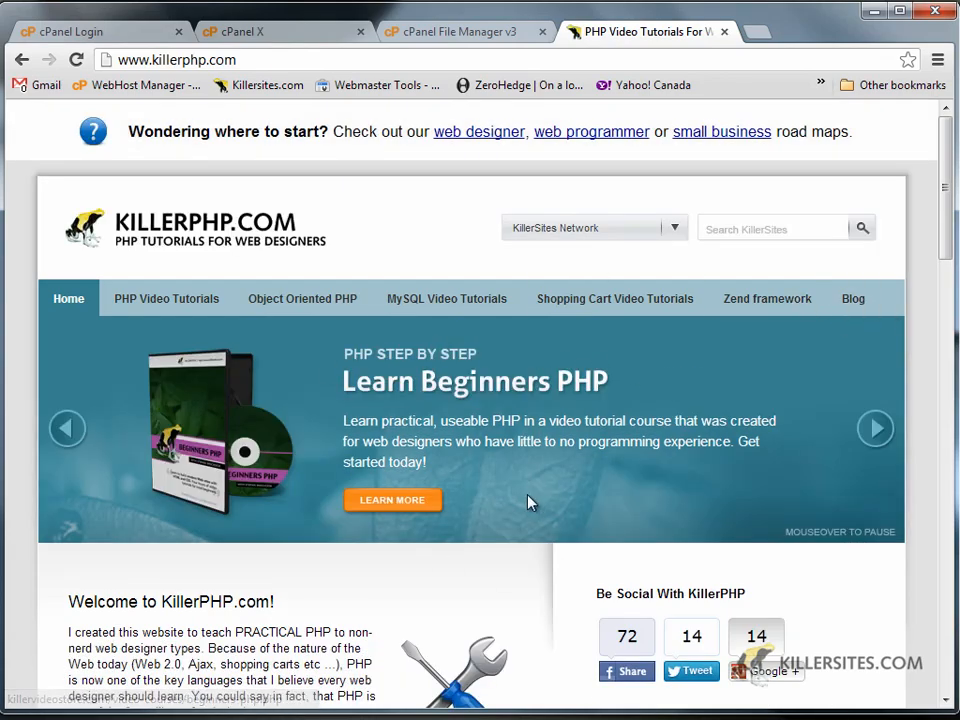
pyautogui.scroll(-5, 535, 470)
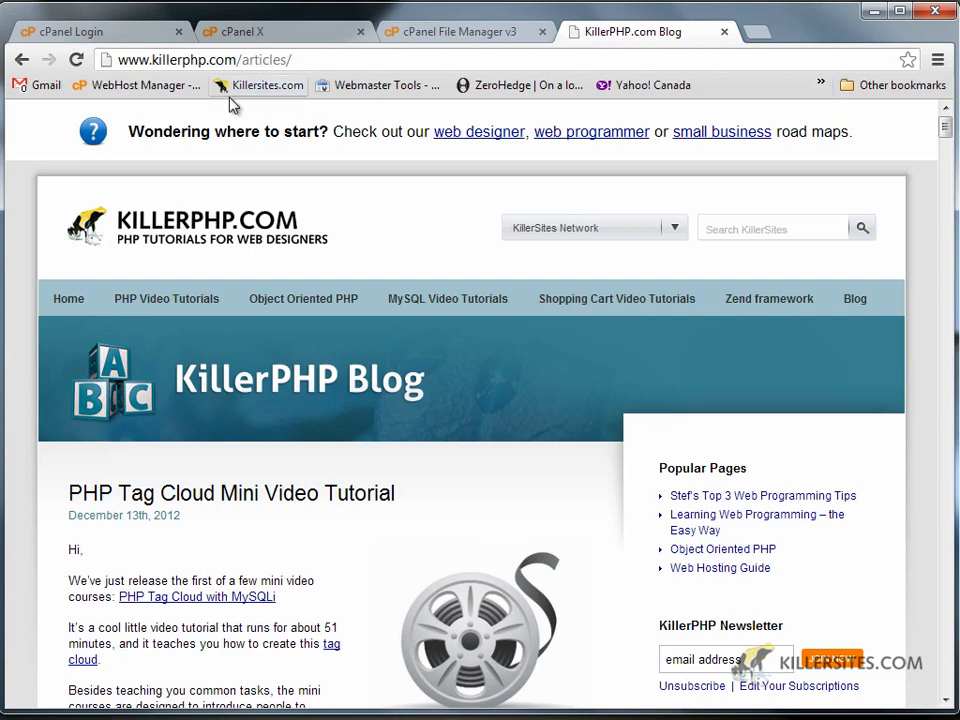
pyautogui.moveTo(241, 60); pyautogui.dragTo(289, 50)
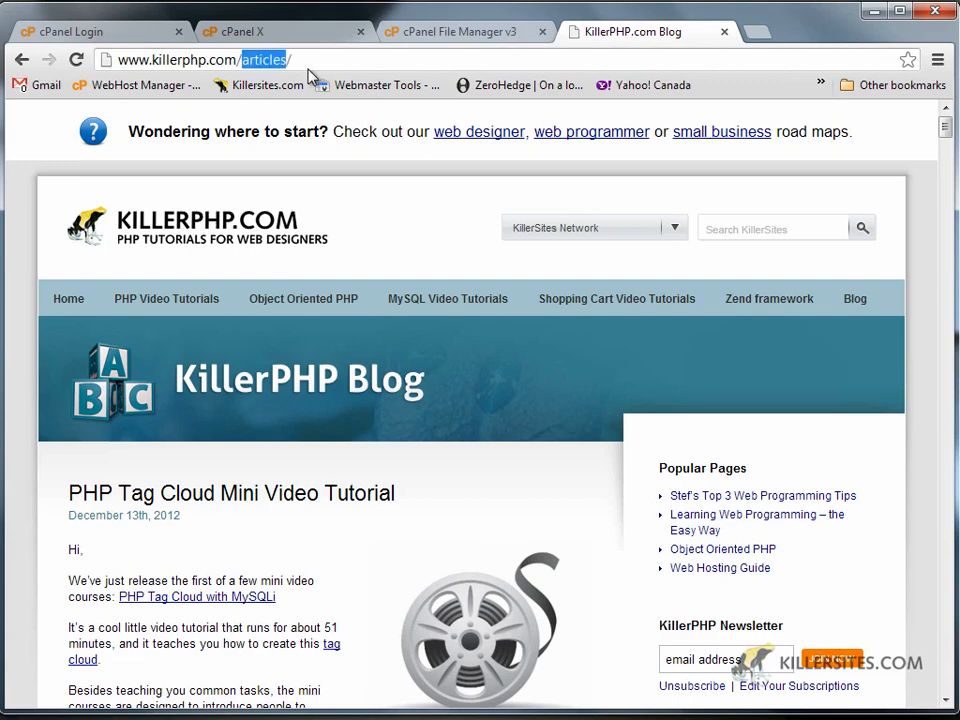
pyautogui.click(208, 30)
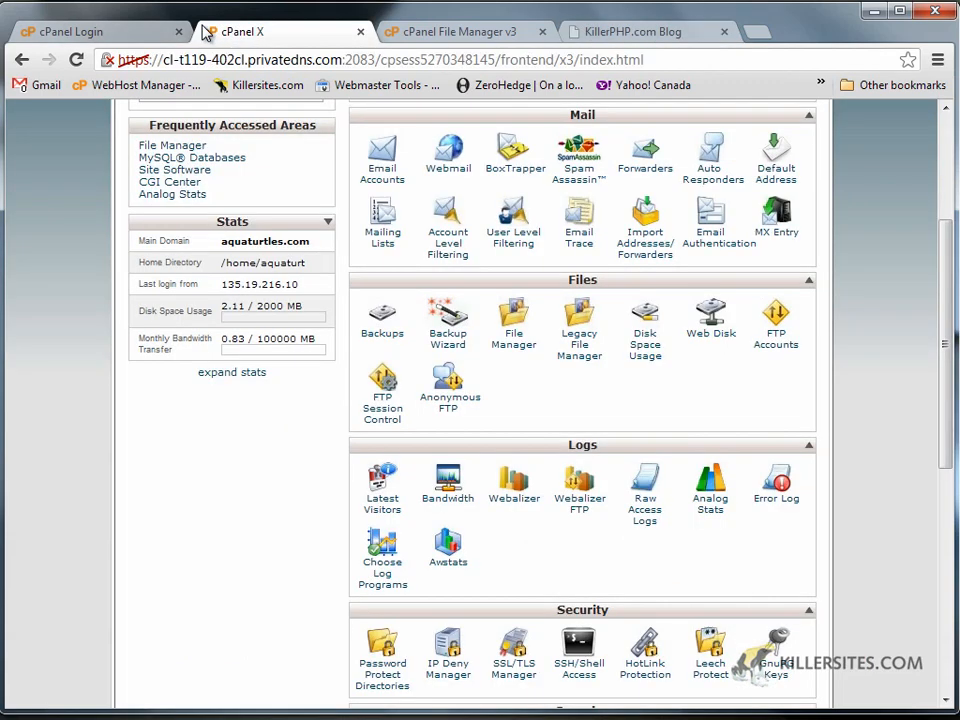
pyautogui.click(415, 32)
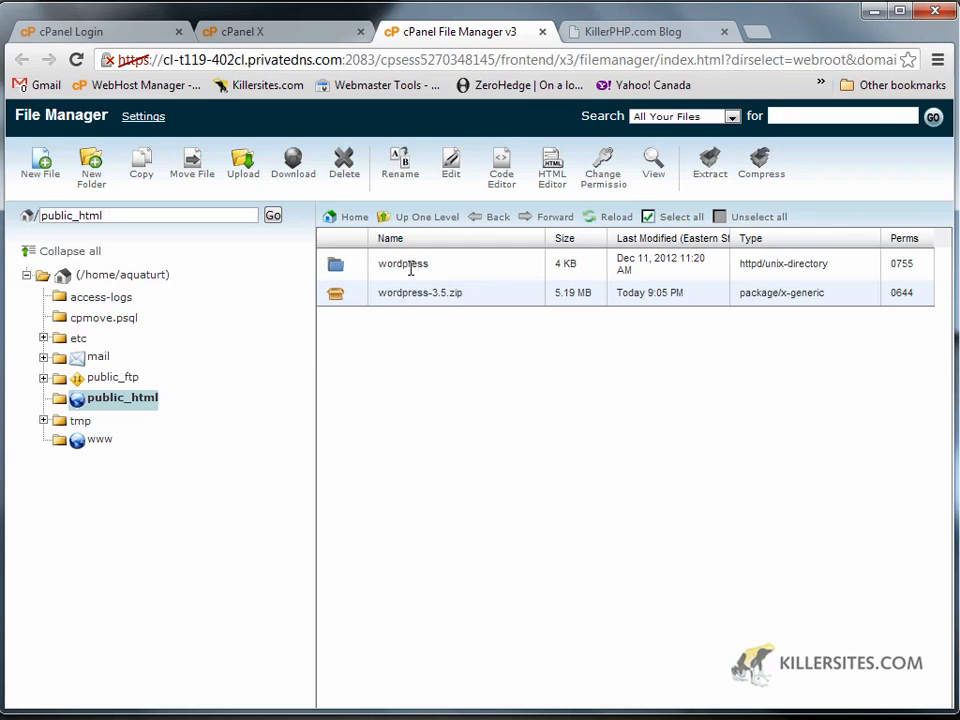
pyautogui.click(650, 31)
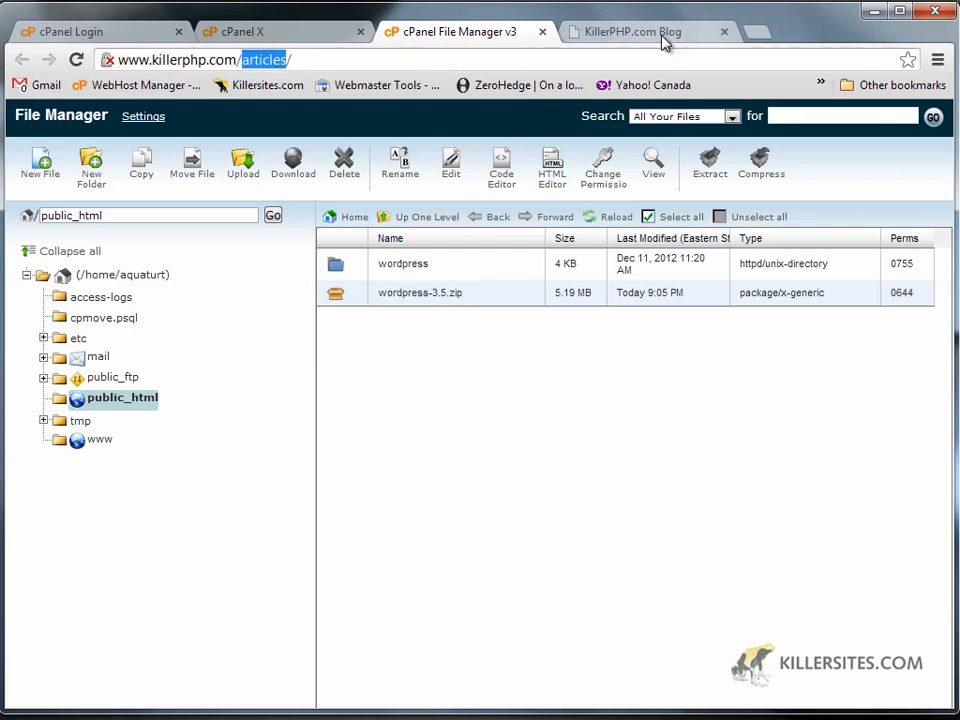
pyautogui.tripleClick(193, 60)
pyautogui.write('www.aquaturtles.com')
pyautogui.press('Return')
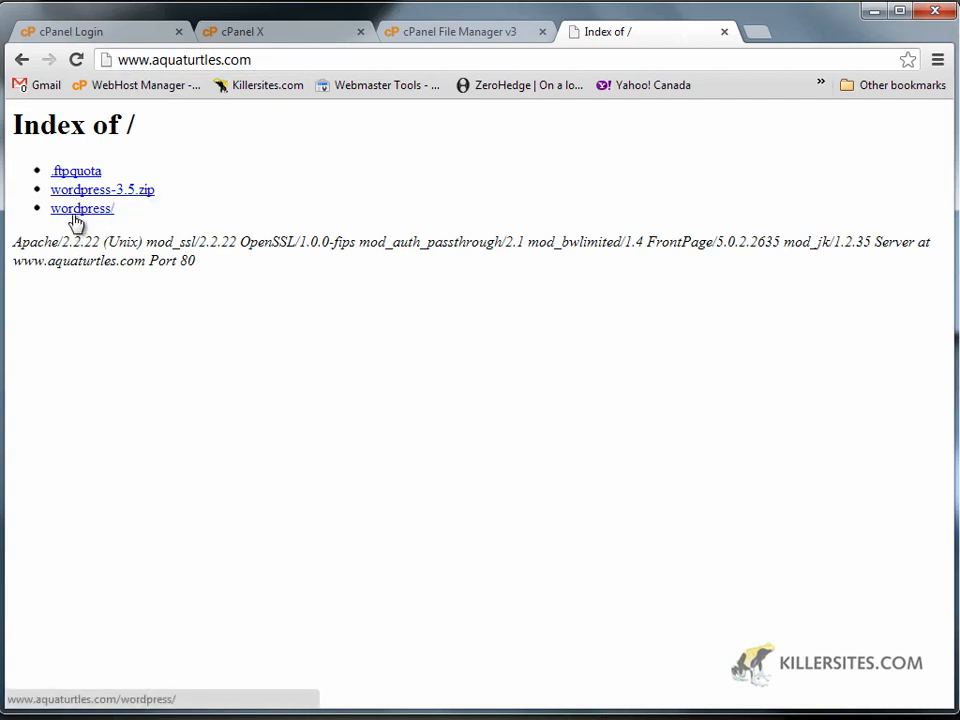
# - Compare the aquaturtles.com root index with the wordpress folder and wordpress-3.5.zip in File Manager's public_html directory
pyautogui.click(455, 31)
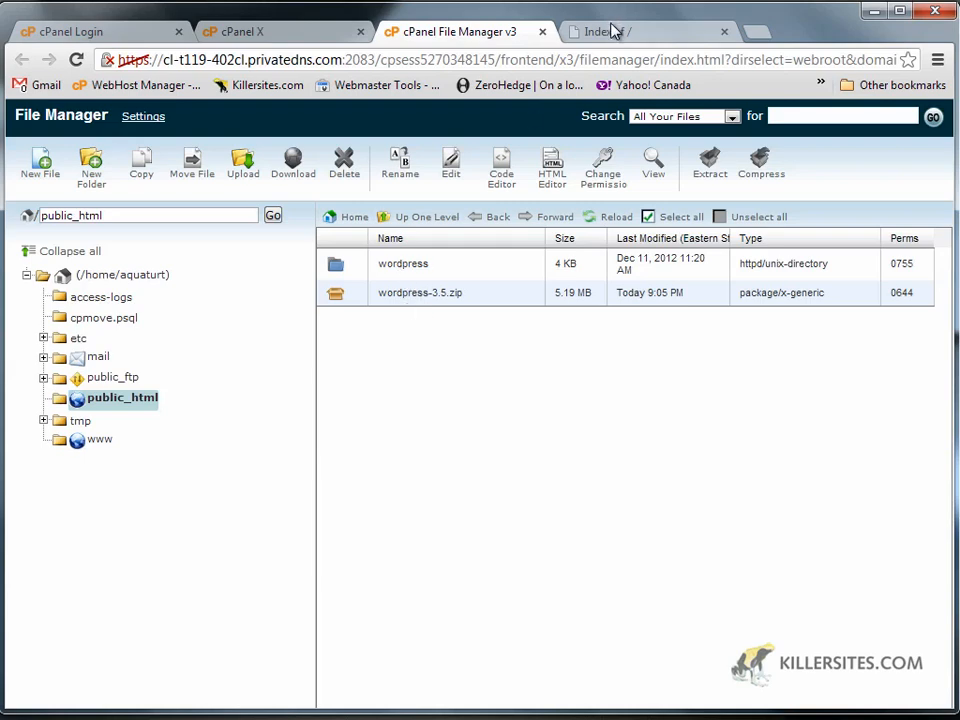
pyautogui.click(612, 31)
pyautogui.click(607, 33)
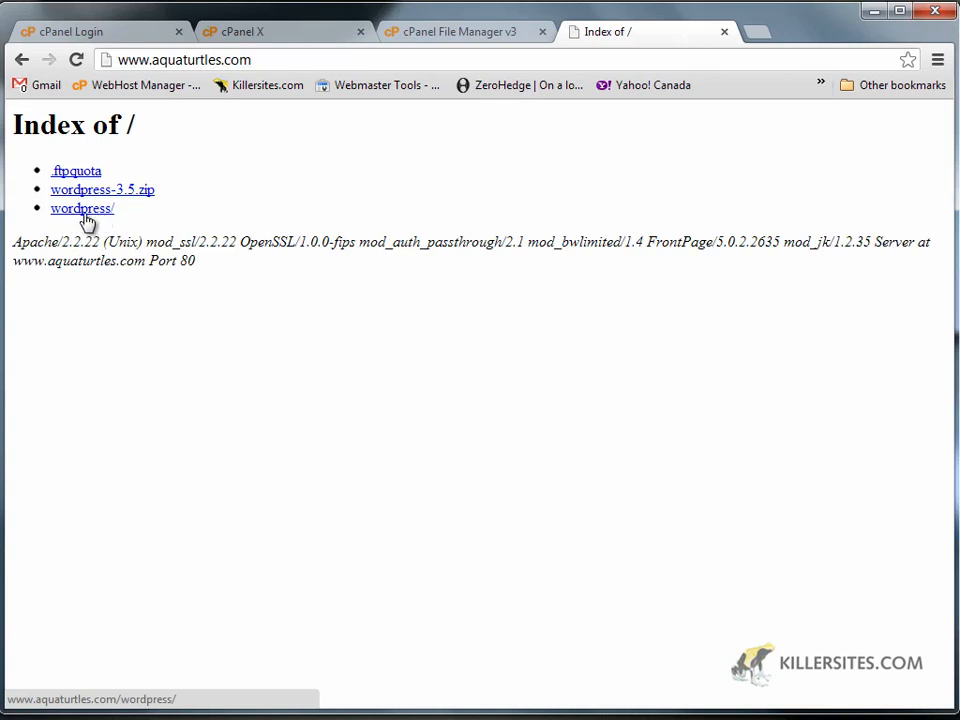
pyautogui.click(434, 36)
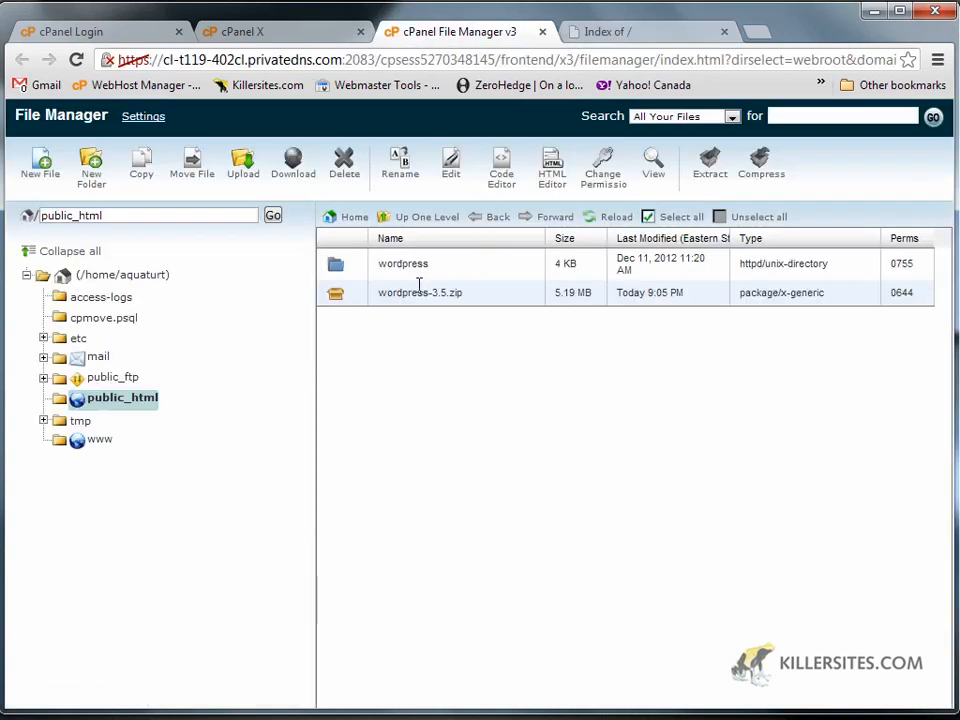
pyautogui.click(340, 263)
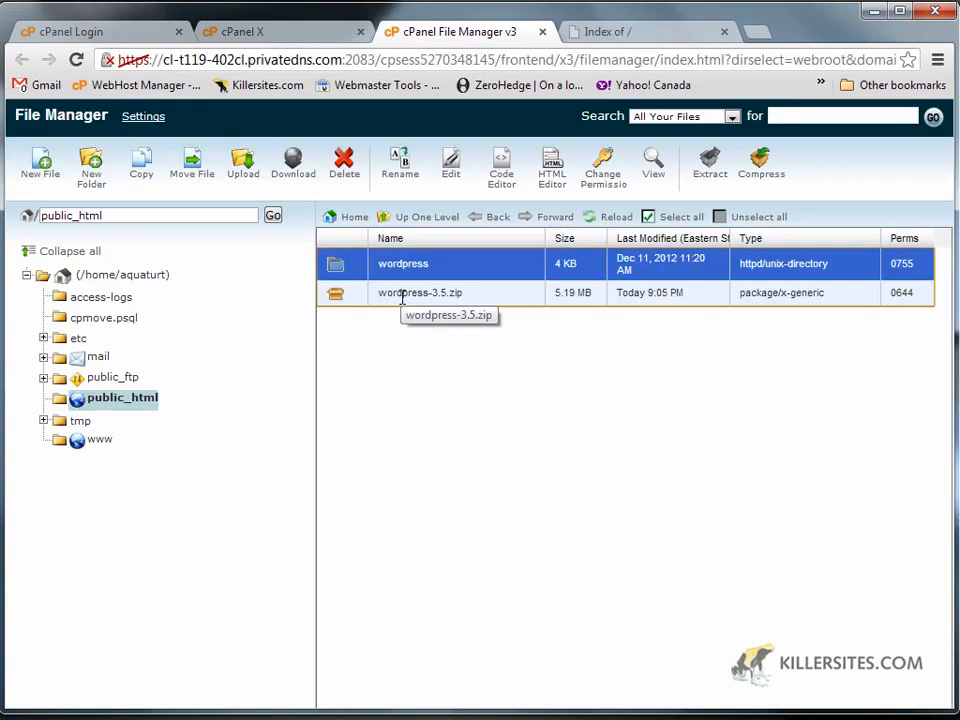
pyautogui.click(401, 299)
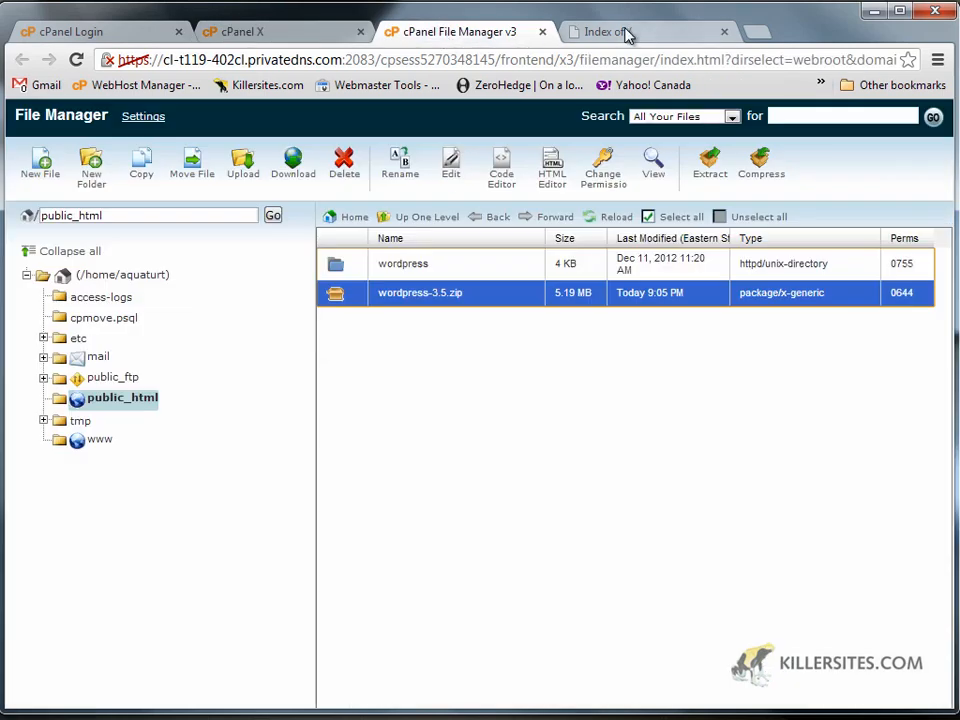
pyautogui.click(626, 32)
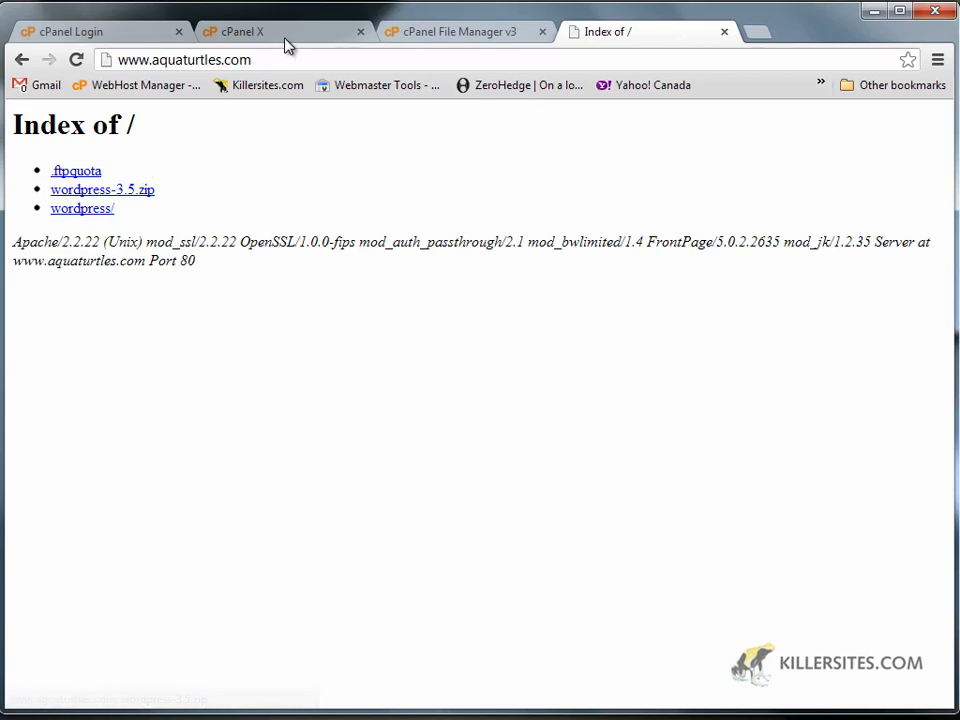
pyautogui.click(419, 36)
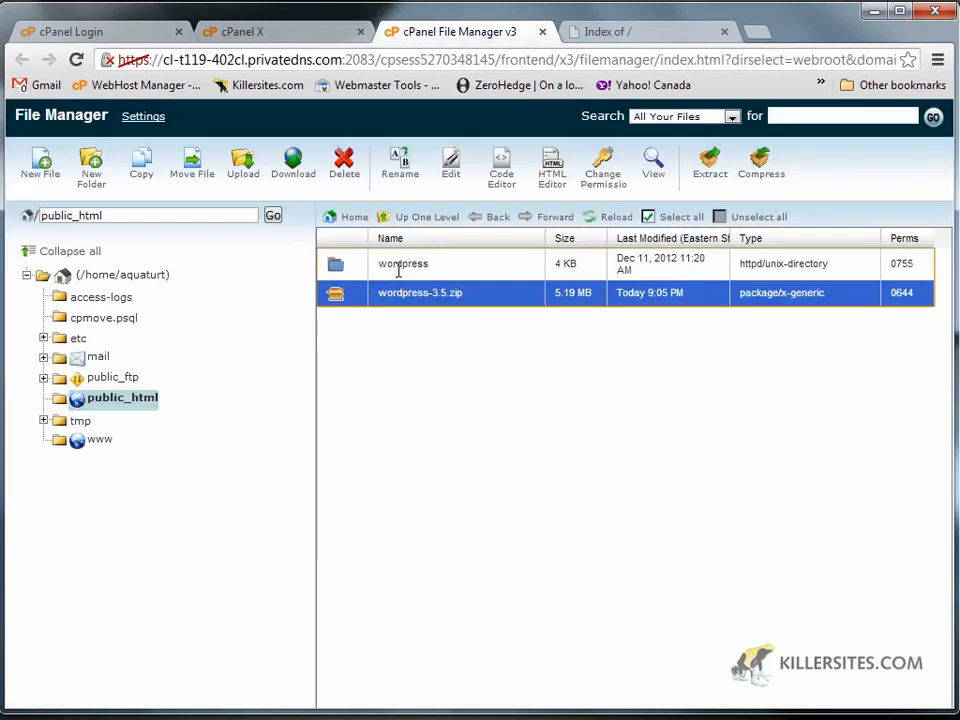
# - Open the wordpress folder on aquaturtles.com, read the wp-config.php notice and proceed to creating a configuration file
pyautogui.click(600, 31)
pyautogui.click(58, 210)
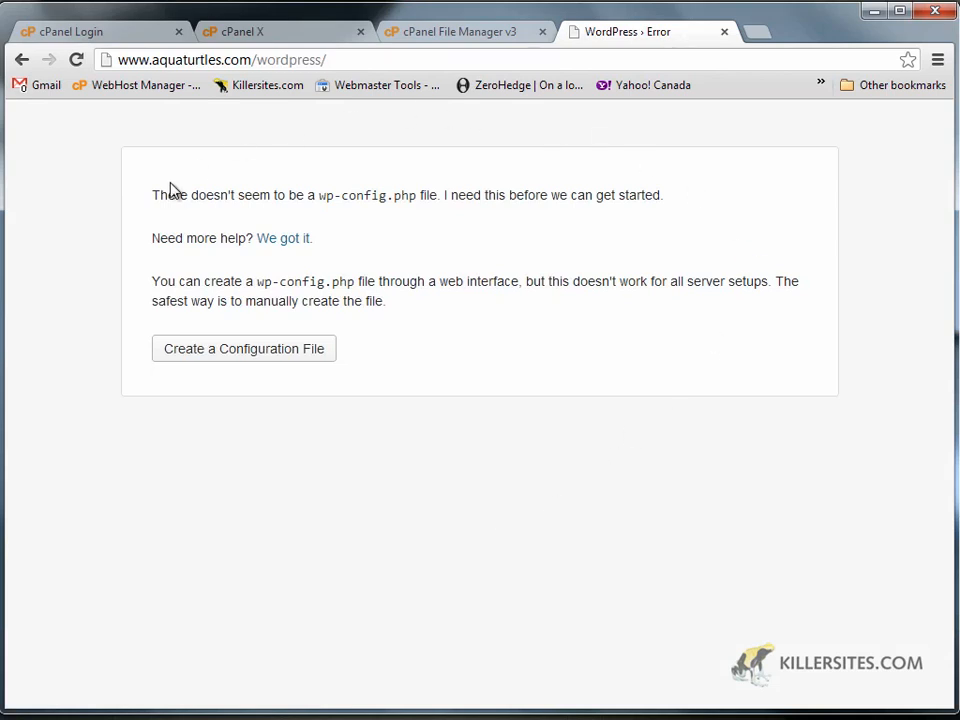
pyautogui.moveTo(206, 195); pyautogui.dragTo(666, 182)
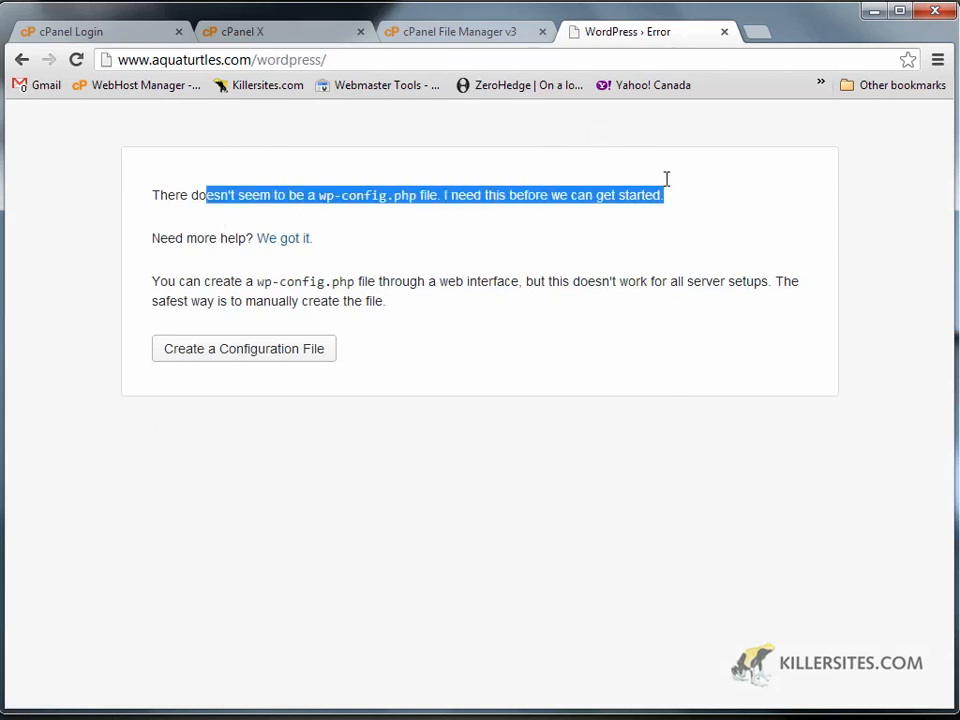
pyautogui.click(530, 380)
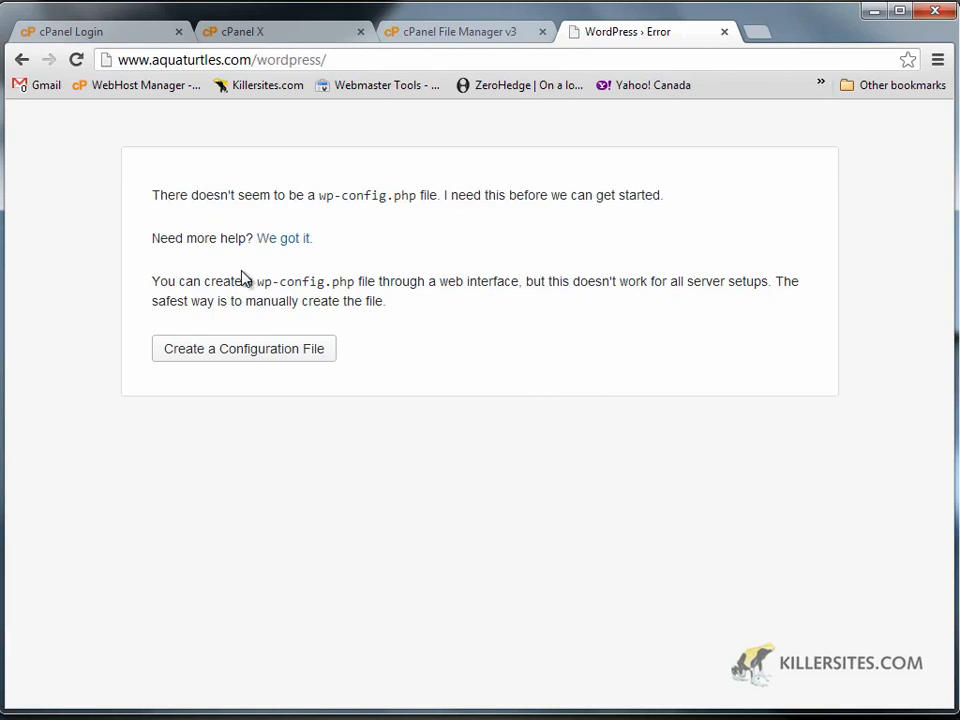
pyautogui.click(271, 357)
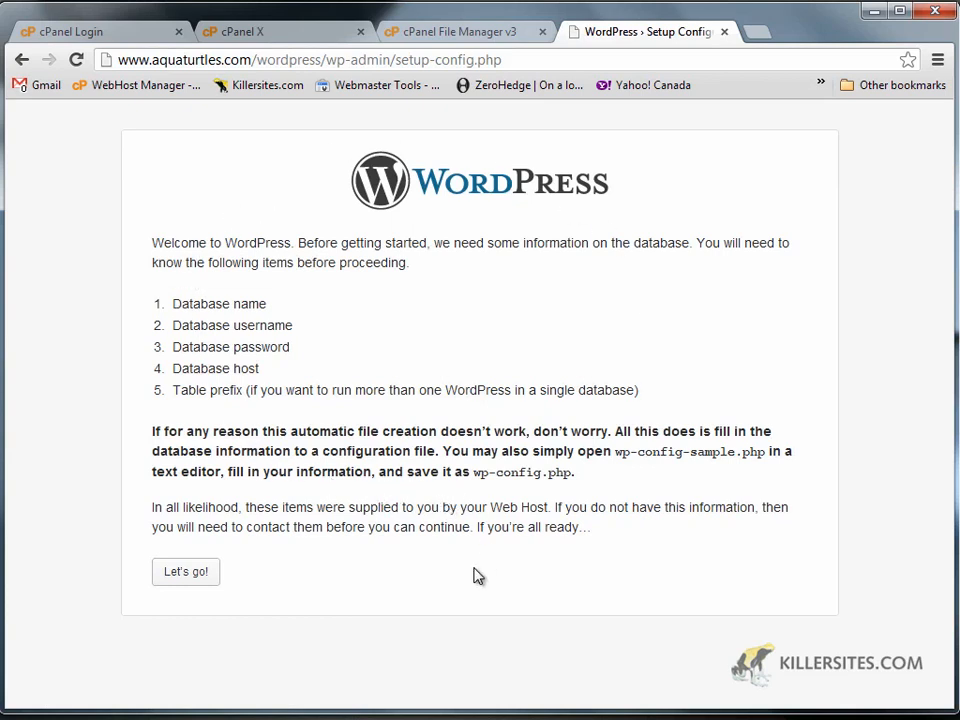
# - Examine the setup page's wp-config.php instructions alongside the wordpress folder in File Manager, and return to the site's root index
pyautogui.moveTo(481, 472); pyautogui.dragTo(571, 472)
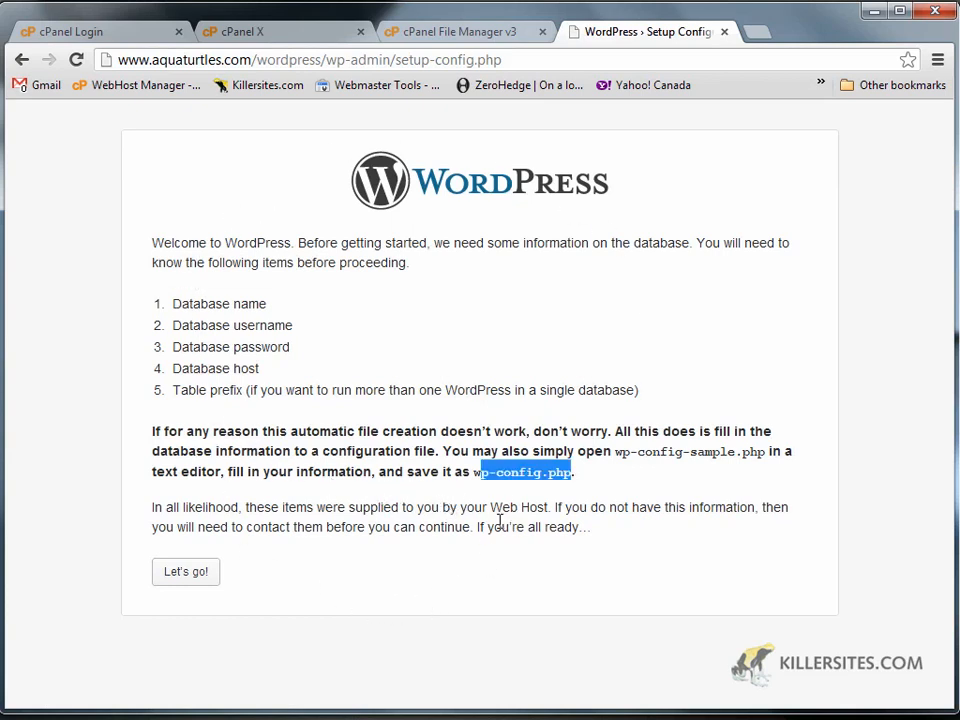
pyautogui.click(486, 499)
pyautogui.click(390, 32)
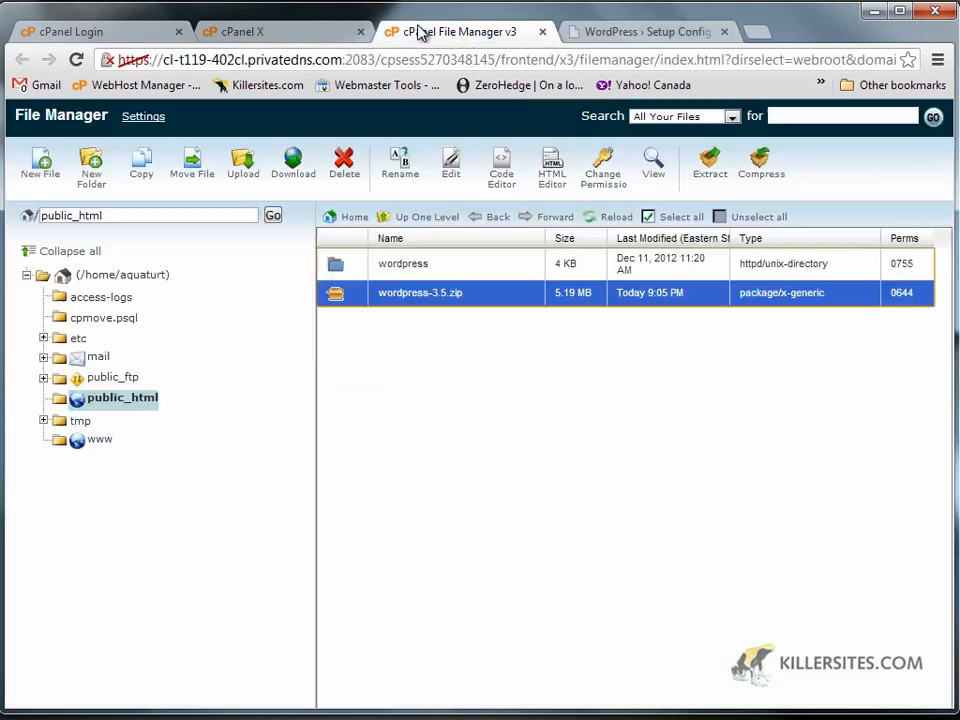
pyautogui.click(395, 264)
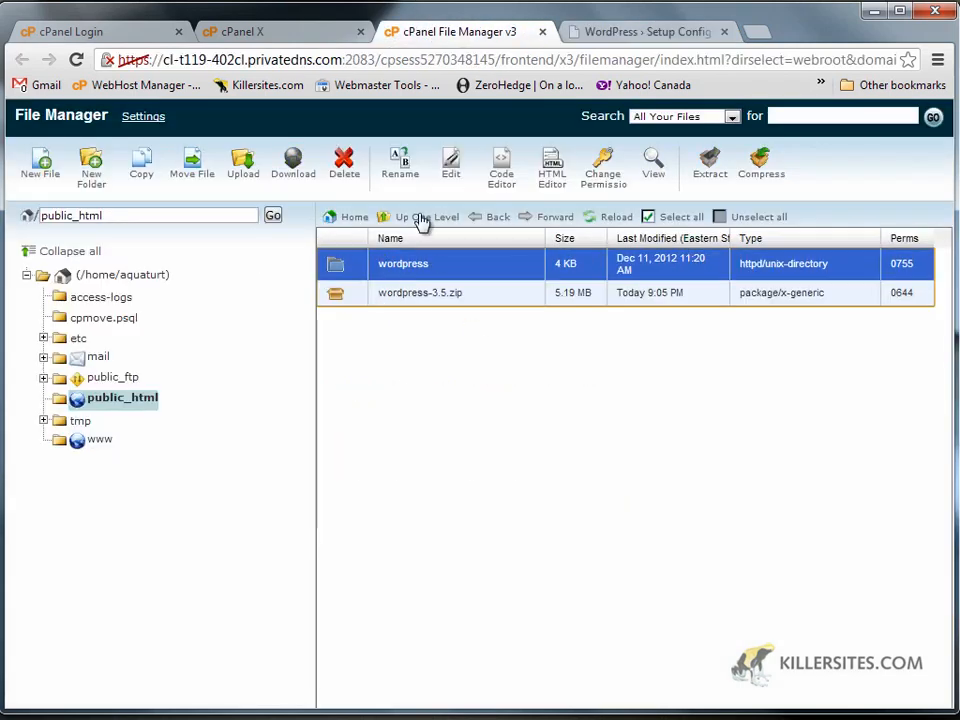
pyautogui.click(650, 31)
pyautogui.moveTo(470, 471); pyautogui.dragTo(577, 470)
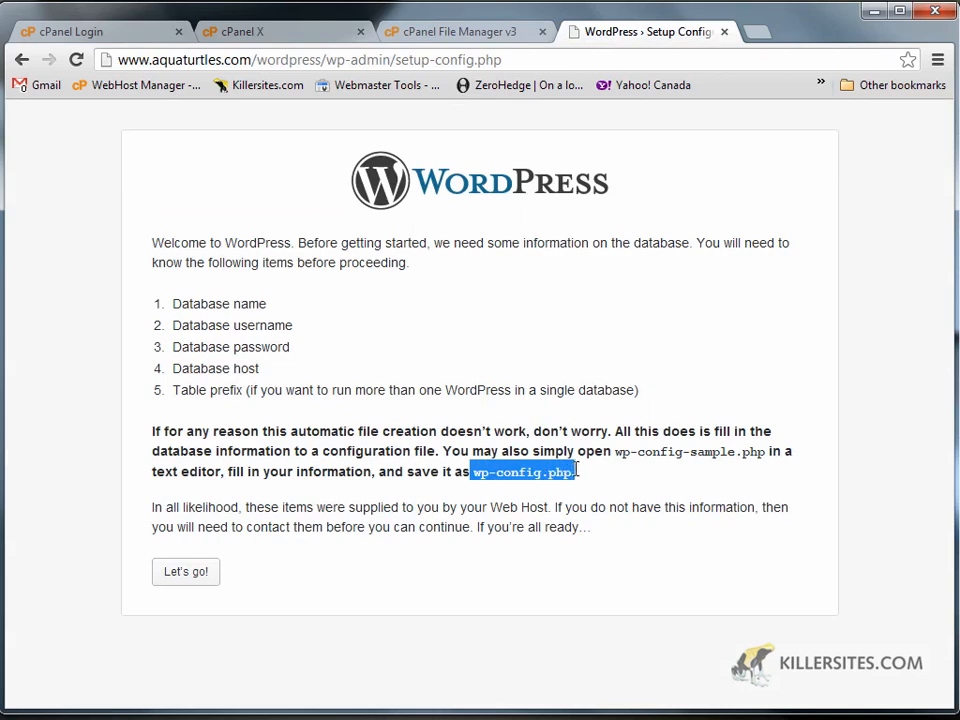
pyautogui.click(637, 540)
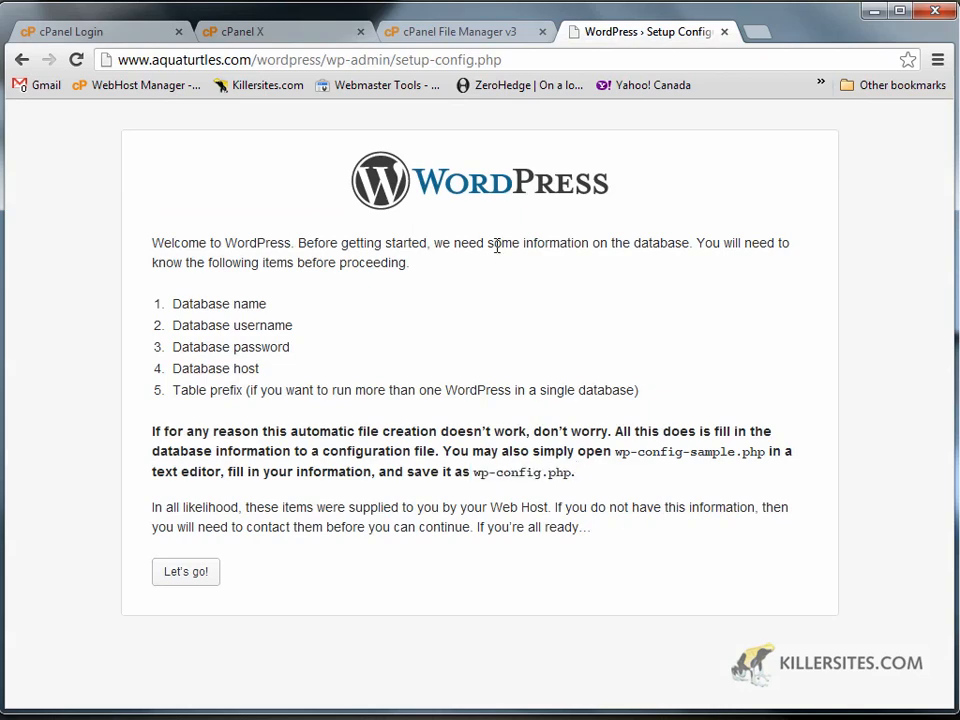
pyautogui.click(21, 61)
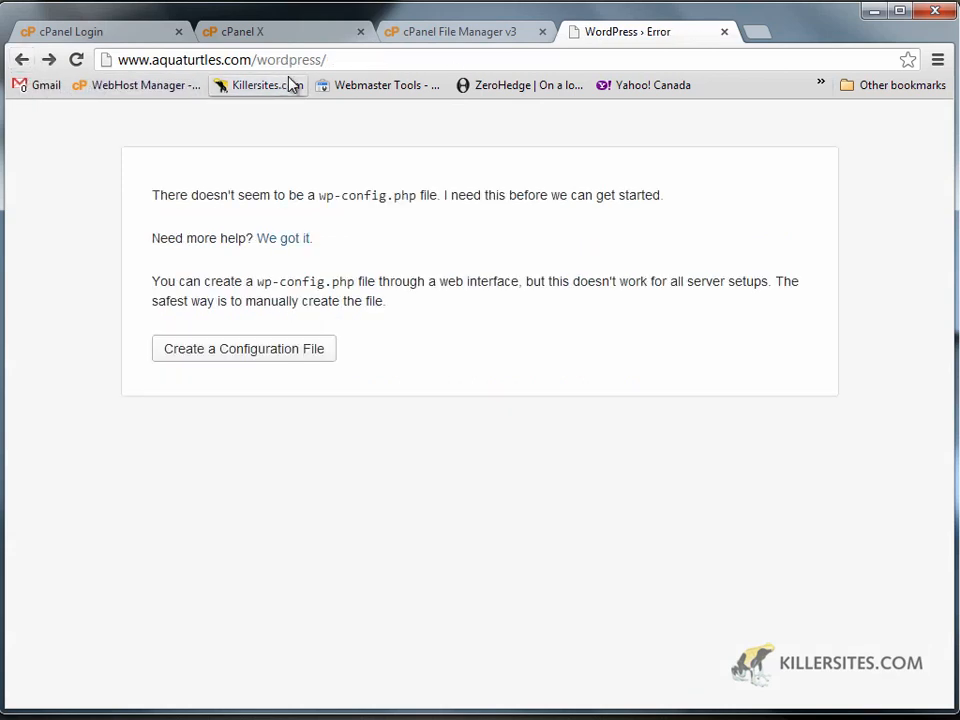
pyautogui.click(21, 60)
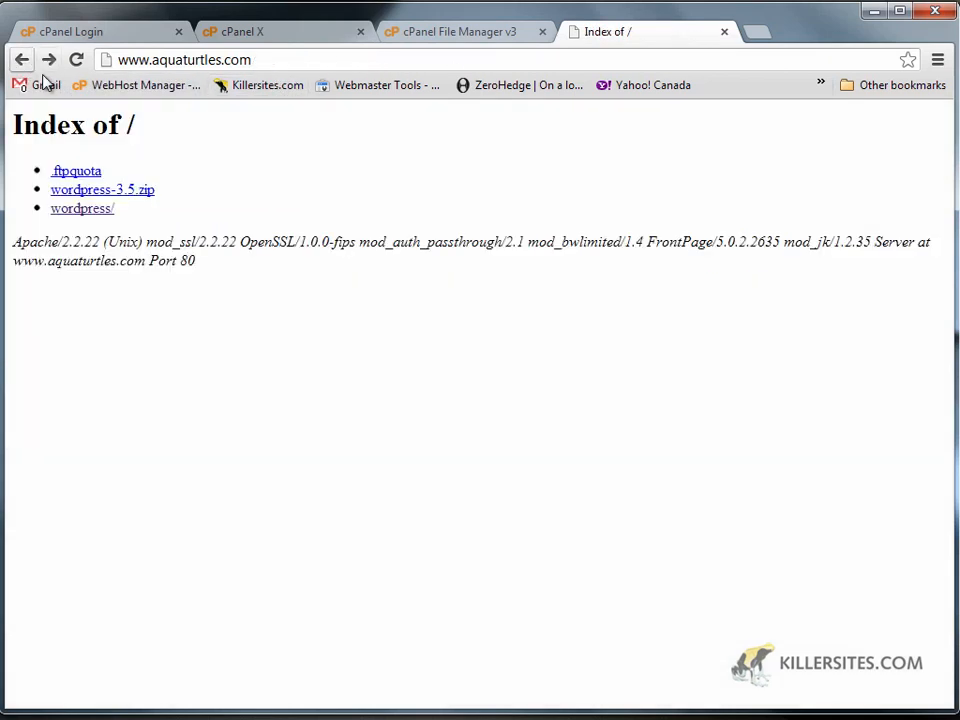
# - Return to File Manager, open the wordpress folder in public_html and look through its extracted files
pyautogui.click(430, 32)
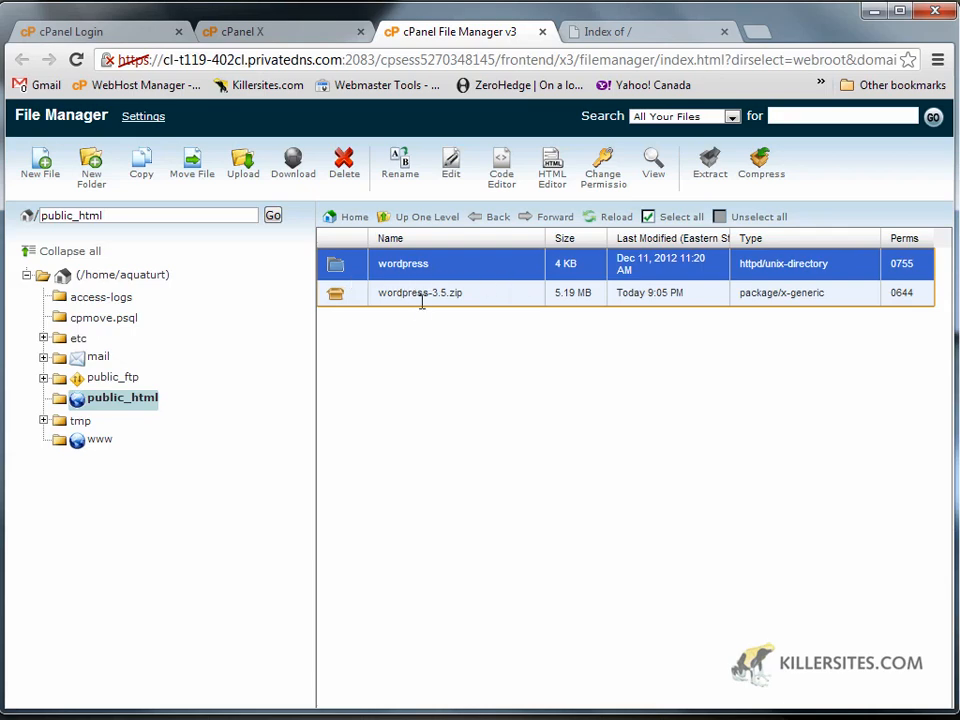
pyautogui.doubleClick(403, 265)
pyautogui.scroll(-2, 672, 400)
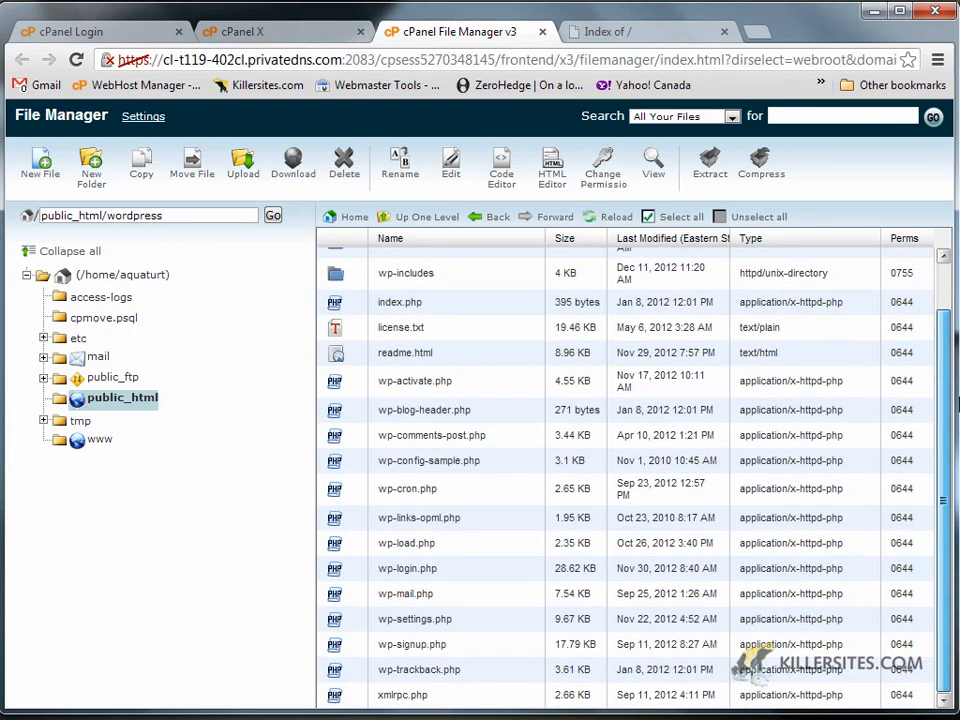
pyautogui.scroll(2, 377, 278)
# - Move everything in the wordpress folder, from wp-admin through xmlrpc.php, to /public_html/
pyautogui.click(377, 270)
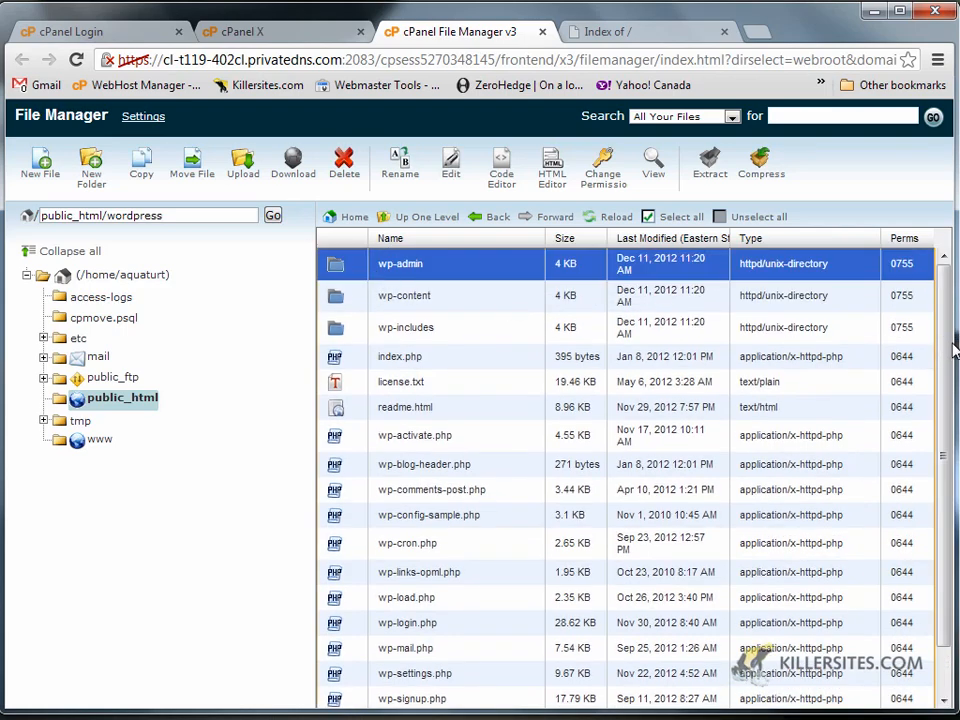
pyautogui.scroll(-1, 943, 352)
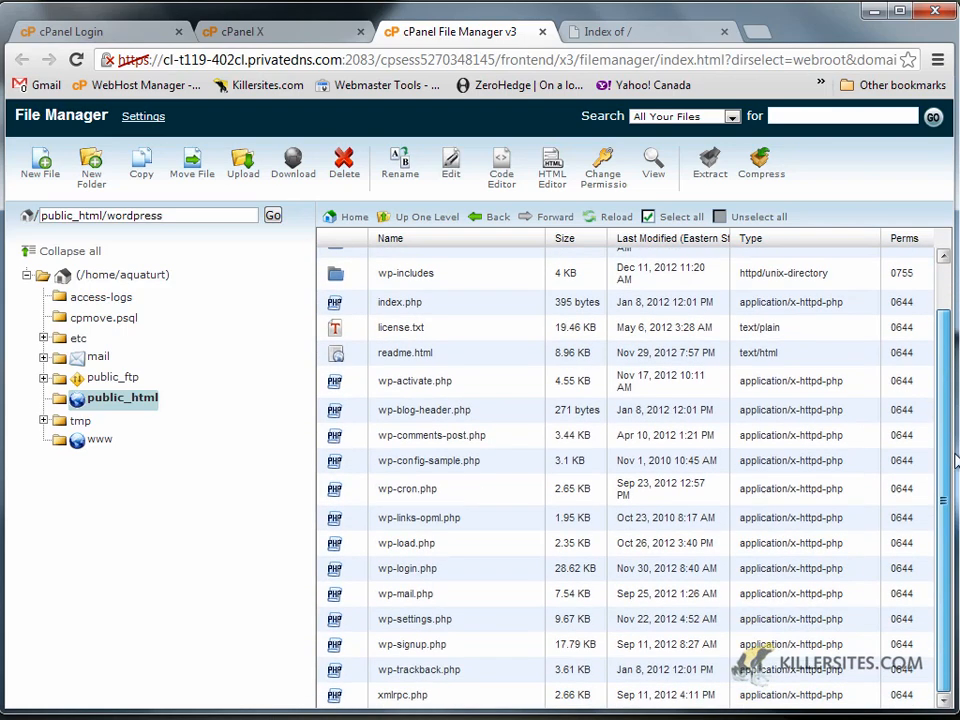
pyautogui.keyDown('shift'); pyautogui.click(381, 694); pyautogui.keyUp('shift')
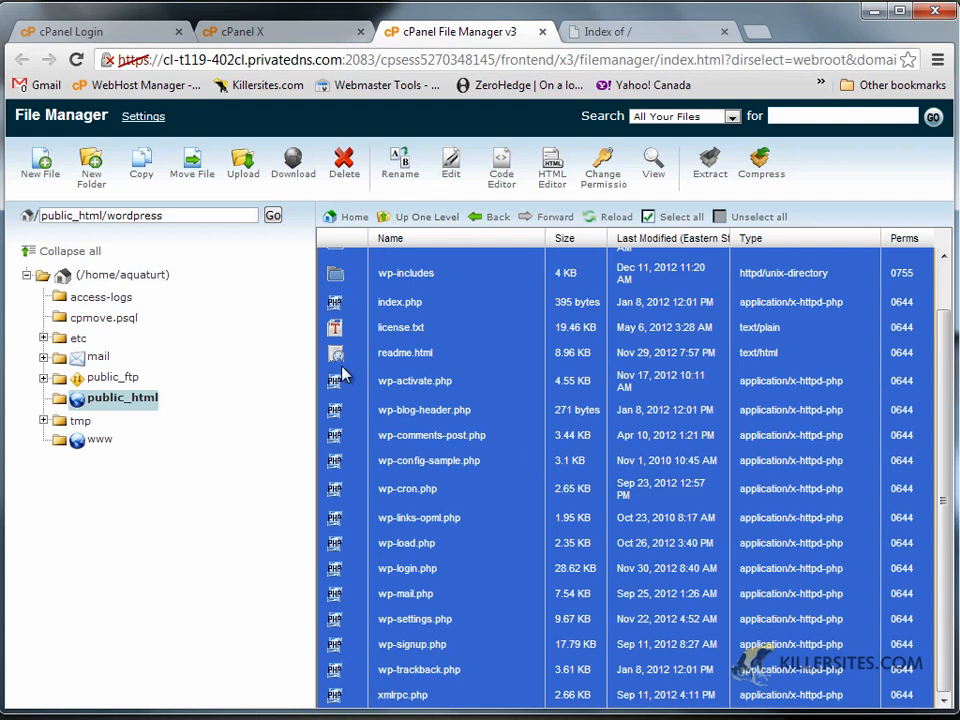
pyautogui.rightClick(408, 352)
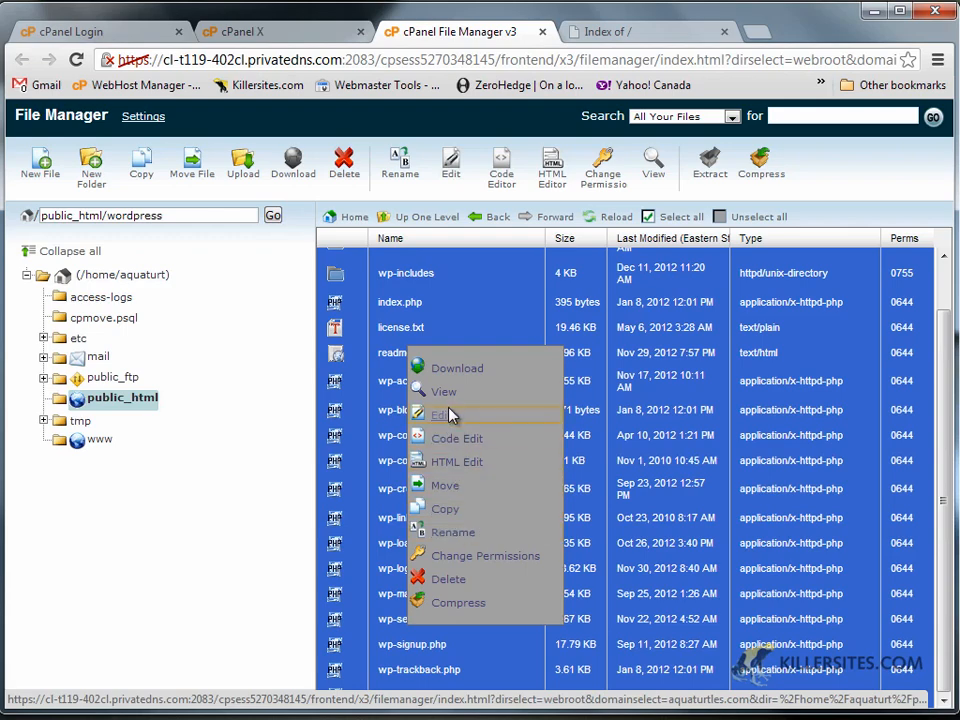
pyautogui.click(424, 490)
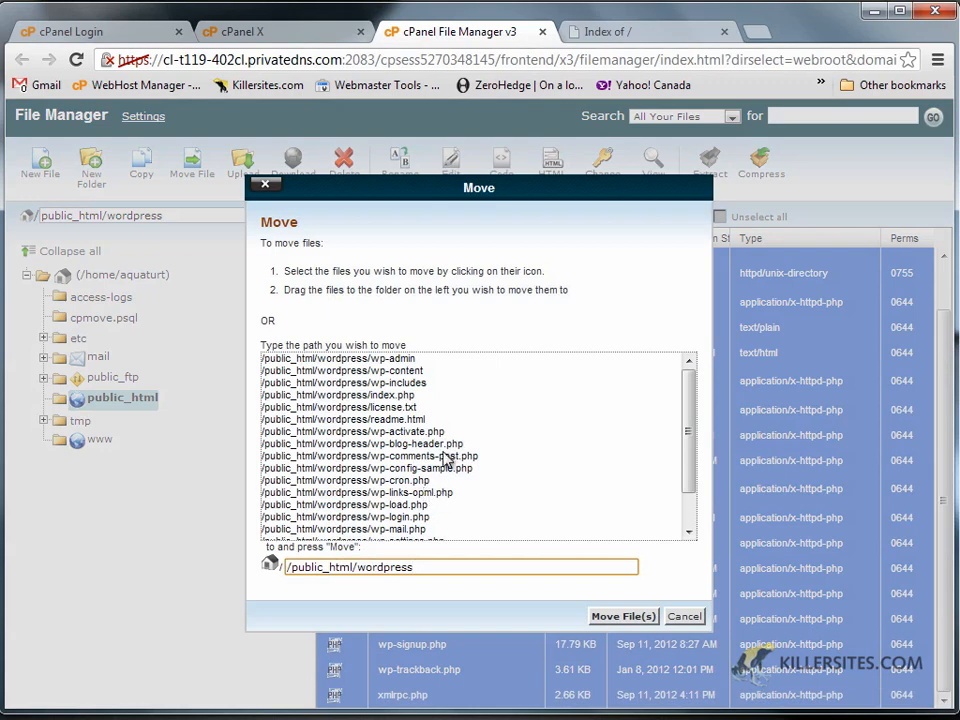
pyautogui.scroll(-3, 690, 428)
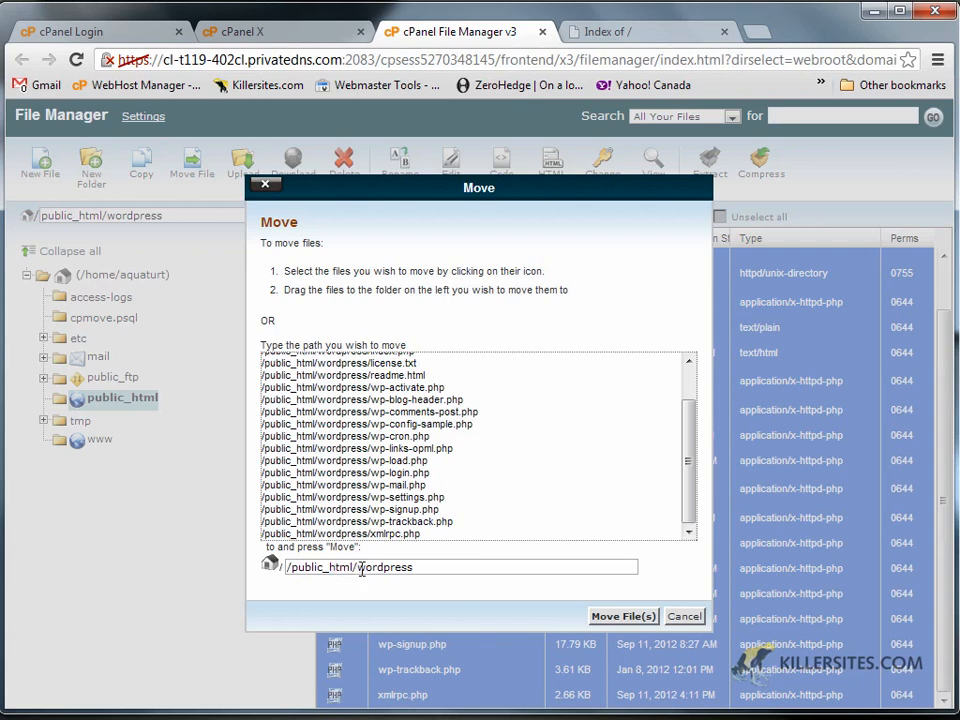
pyautogui.moveTo(358, 567); pyautogui.dragTo(598, 612)
pyautogui.press('BackSpace')
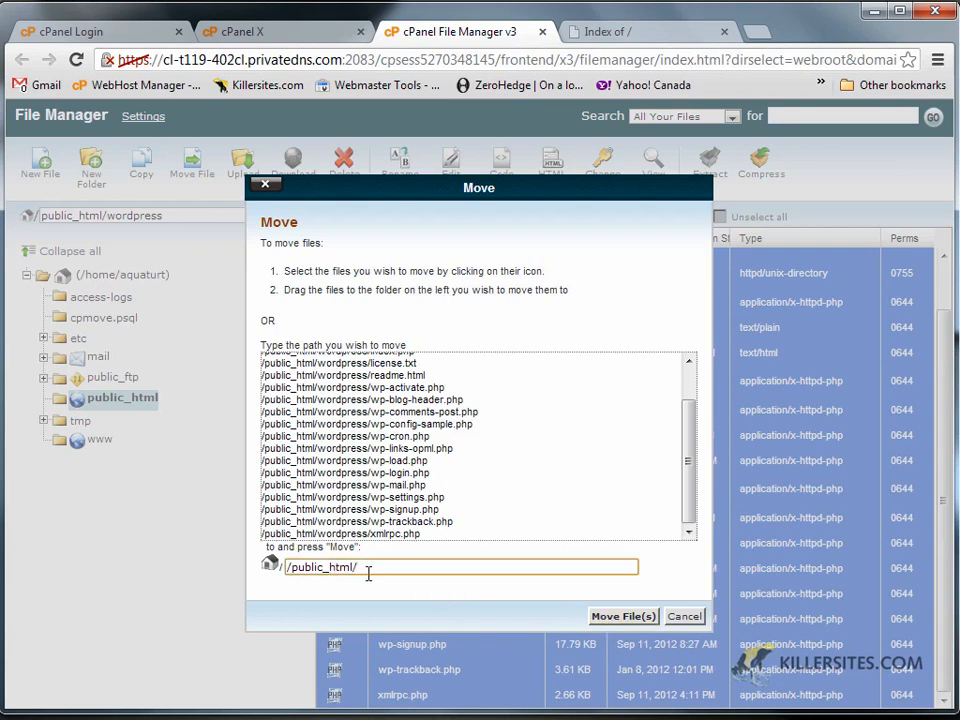
pyautogui.click(617, 616)
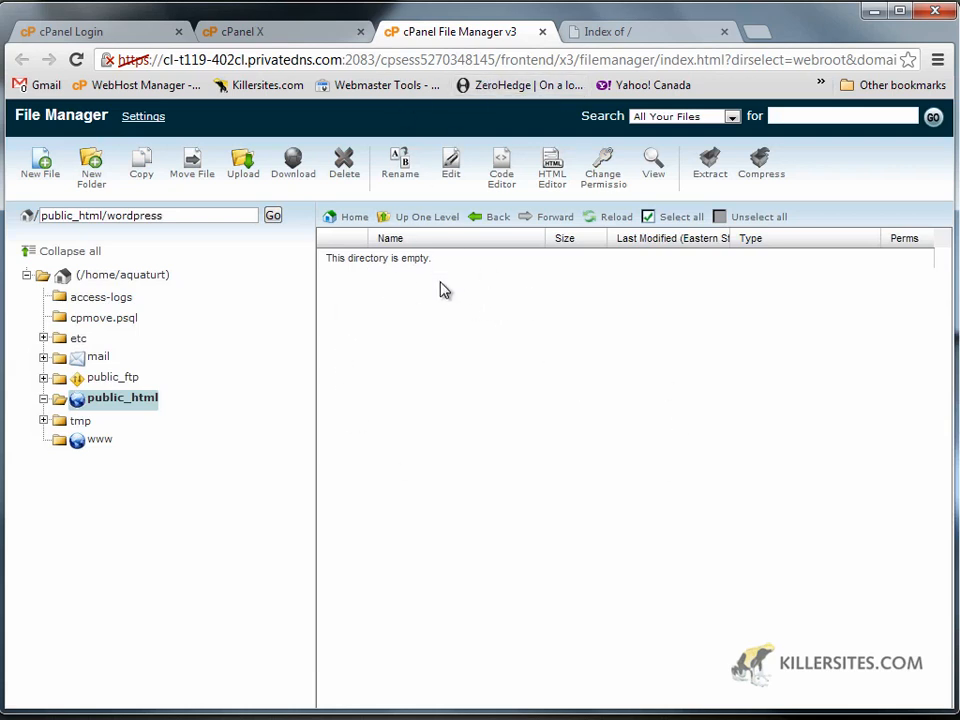
# - Go up one level to public_html and check its listing for the moved WordPress files
pyautogui.click(397, 224)
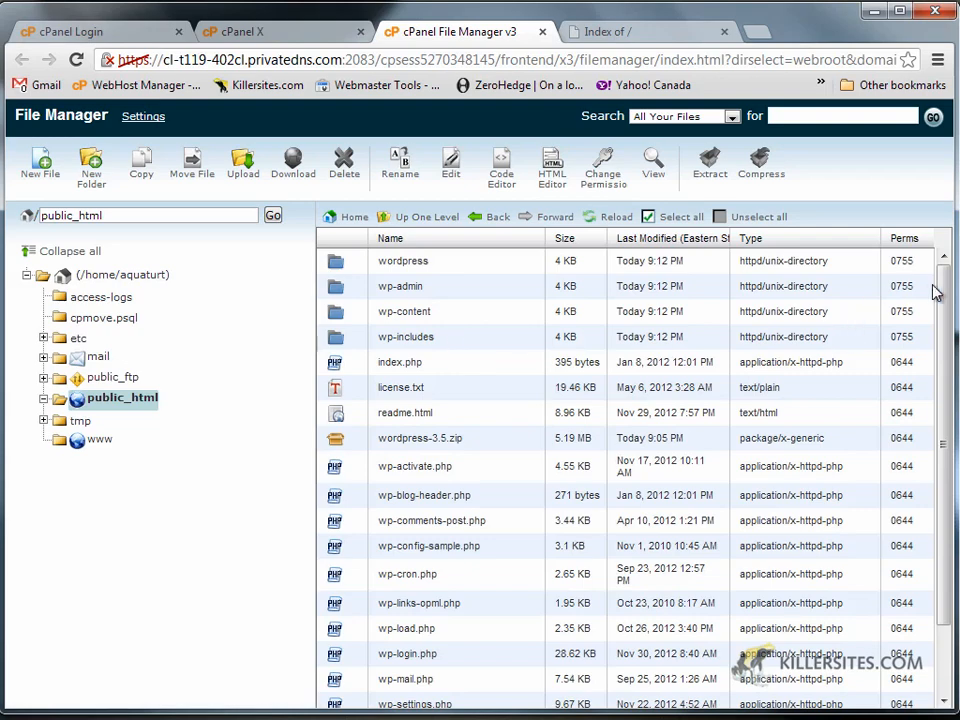
pyautogui.moveTo(945, 300); pyautogui.dragTo(957, 420)
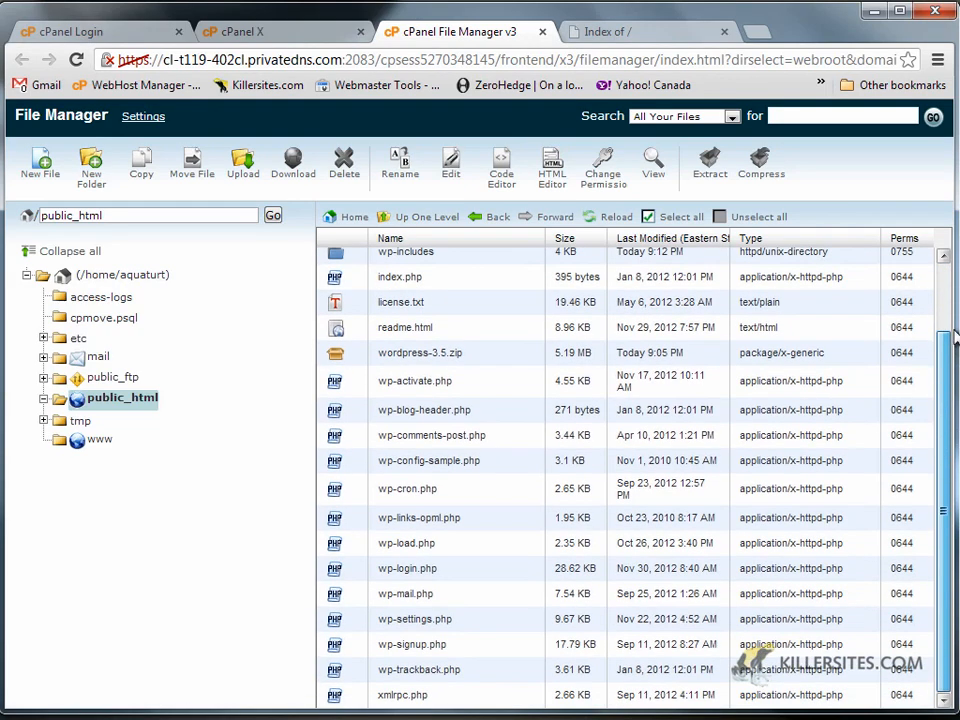
pyautogui.scroll(2, 514, 300)
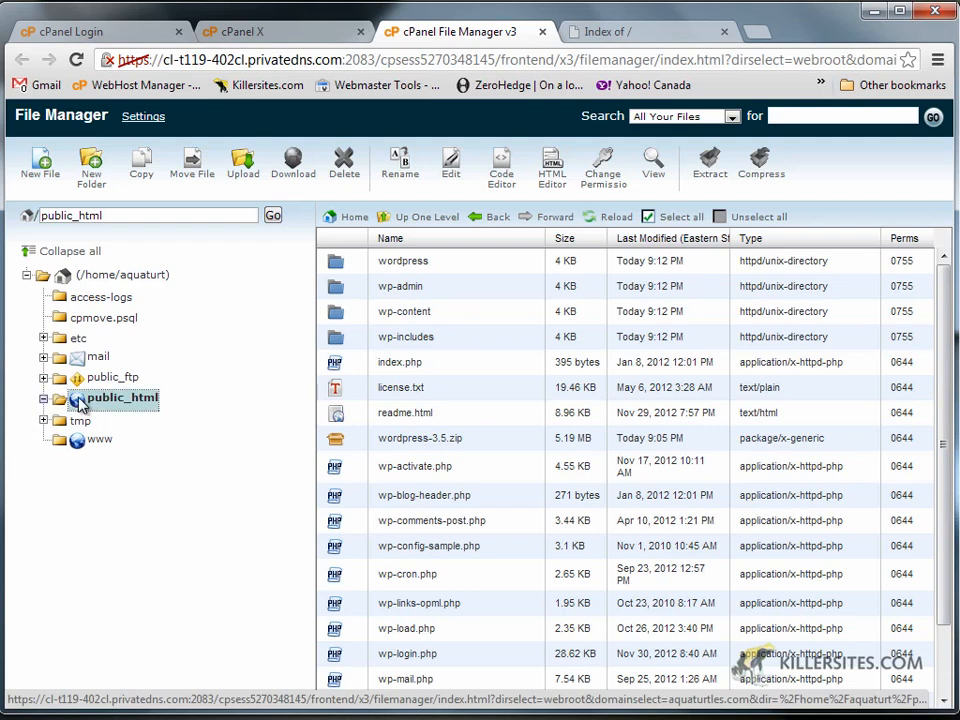
# - Examine where public_html sits in the folder tree relative to public_ftp and the account's home directory
pyautogui.click(43, 378)
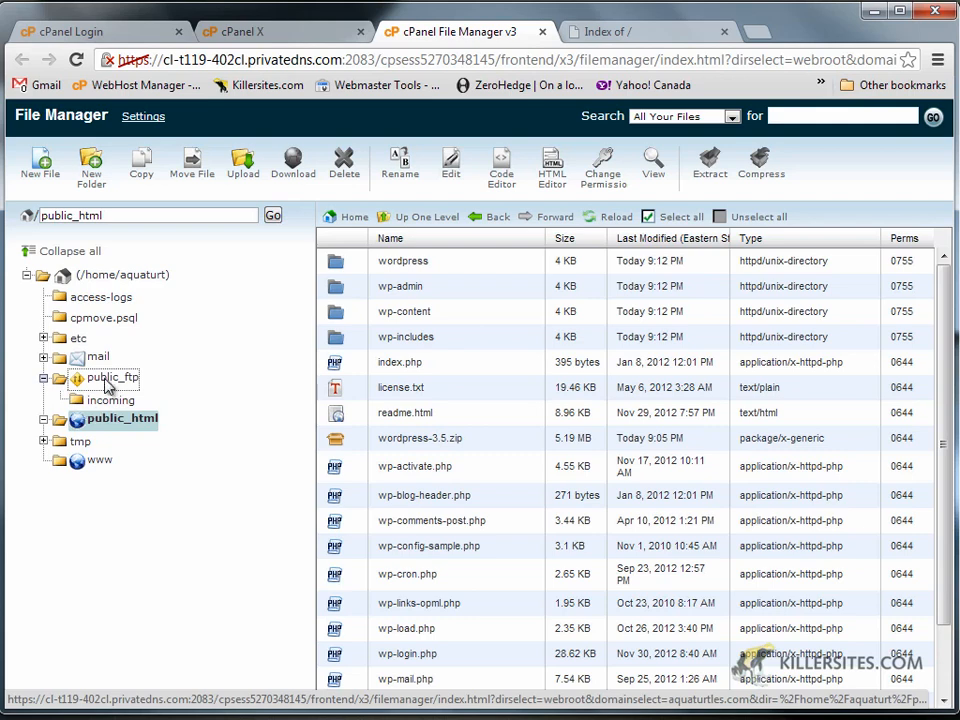
pyautogui.click(43, 378)
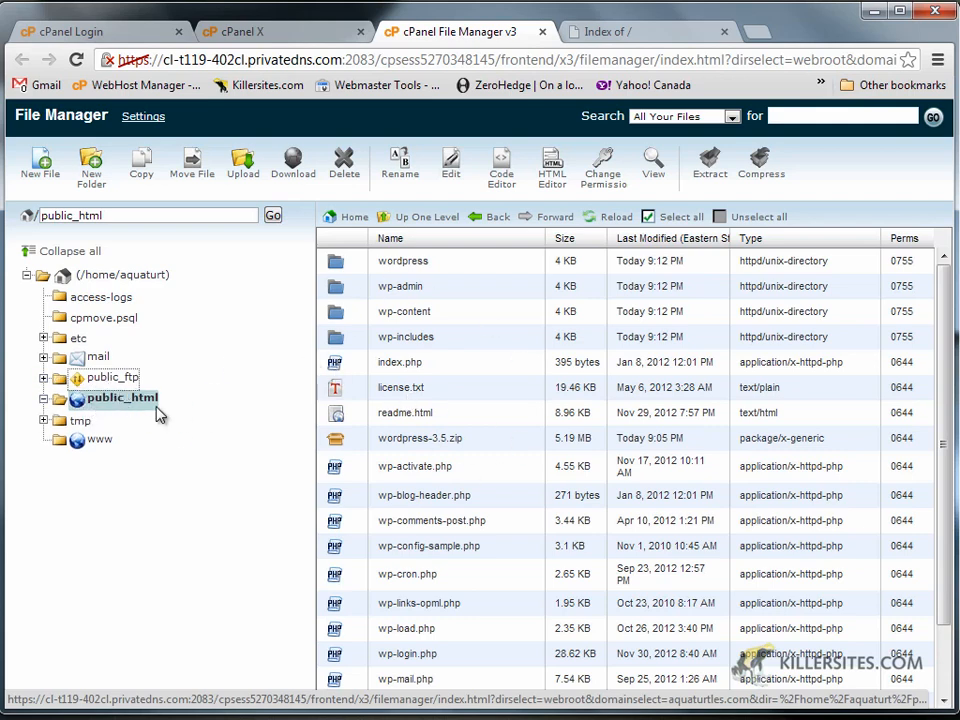
pyautogui.click(26, 274)
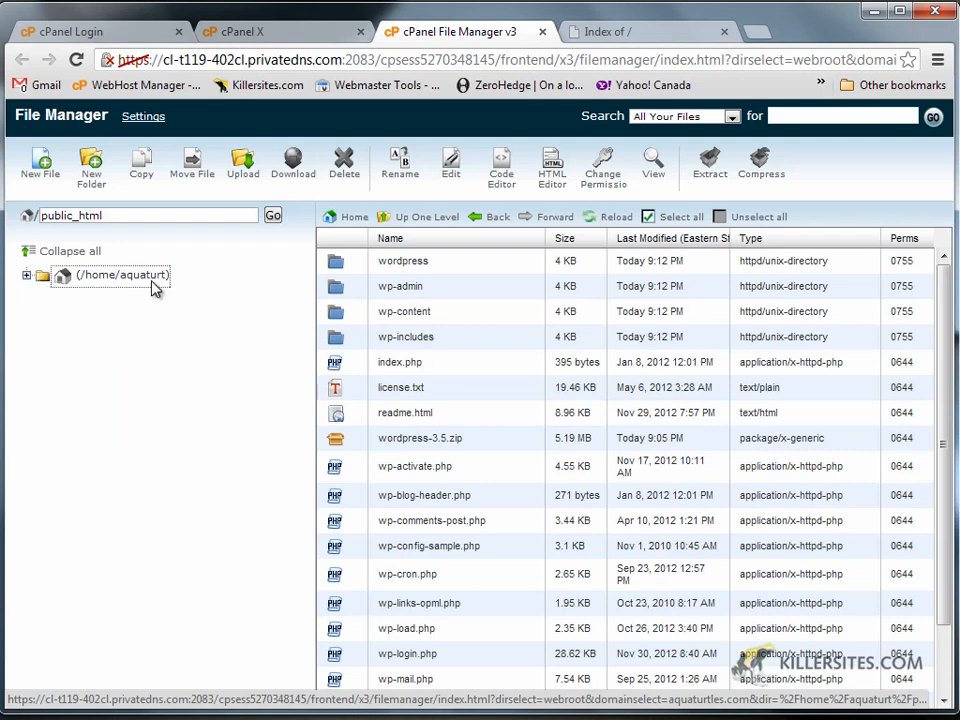
pyautogui.click(26, 274)
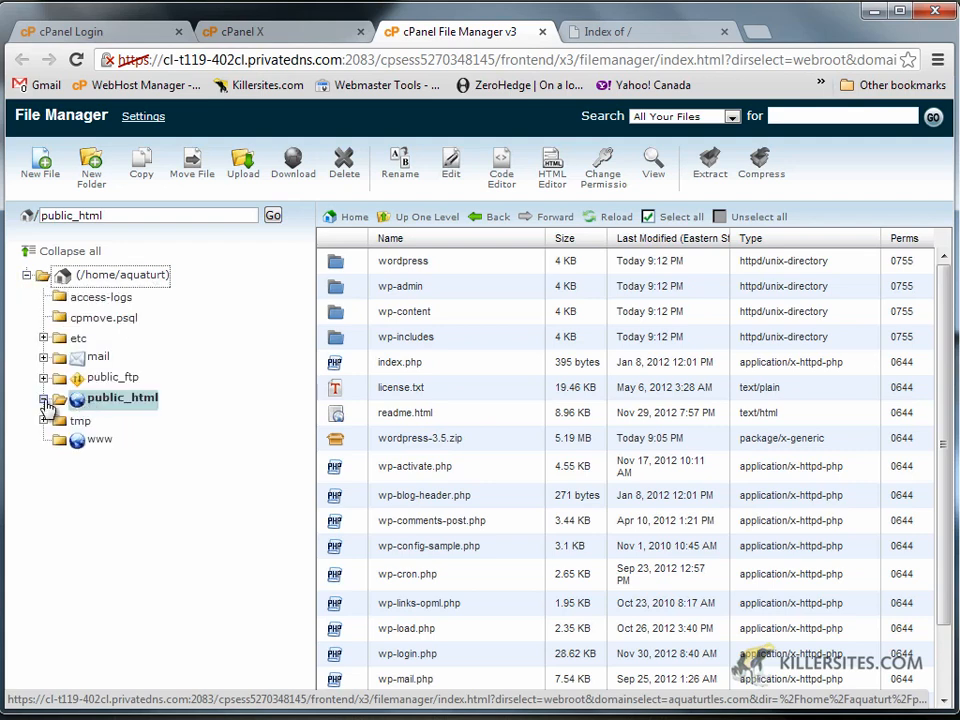
pyautogui.click(26, 274)
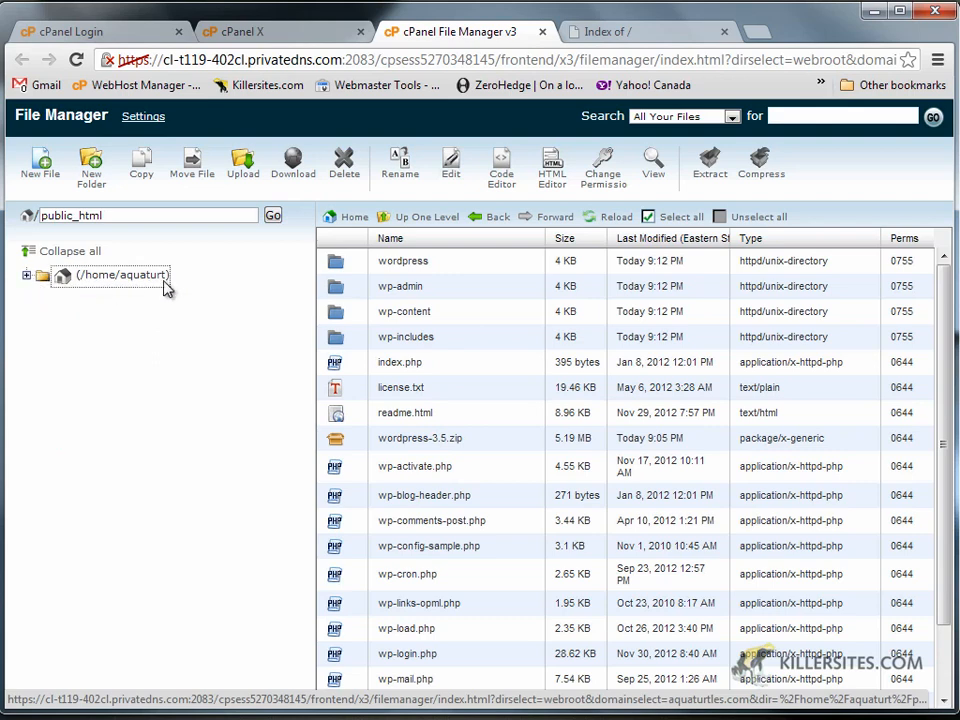
pyautogui.click(26, 274)
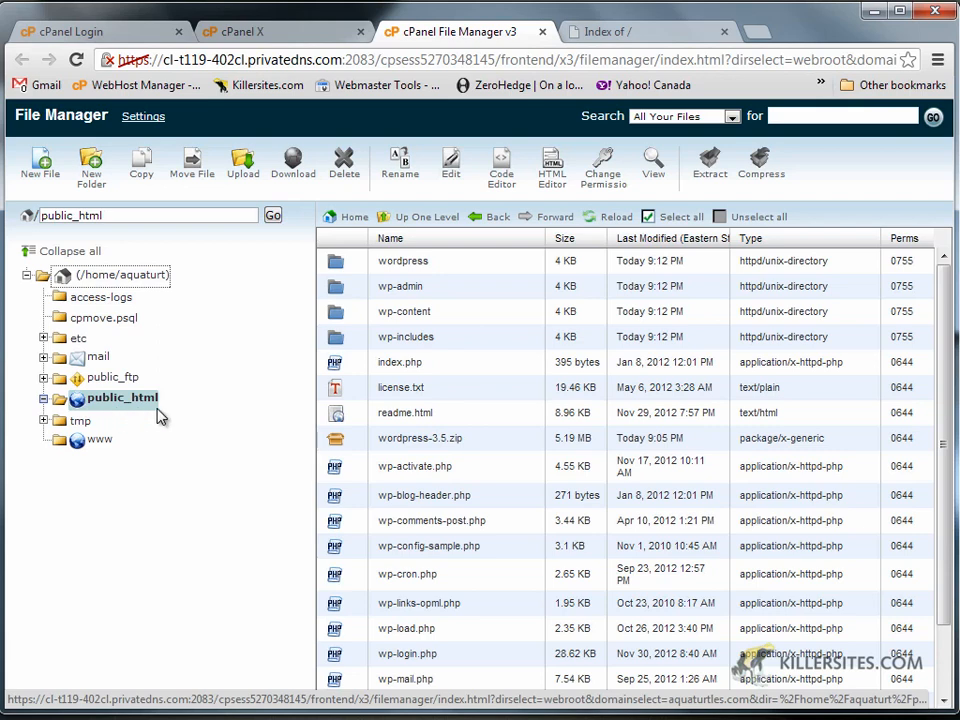
# - Reload the public_html listing and select wp-config-sample.php
pyautogui.click(122, 400)
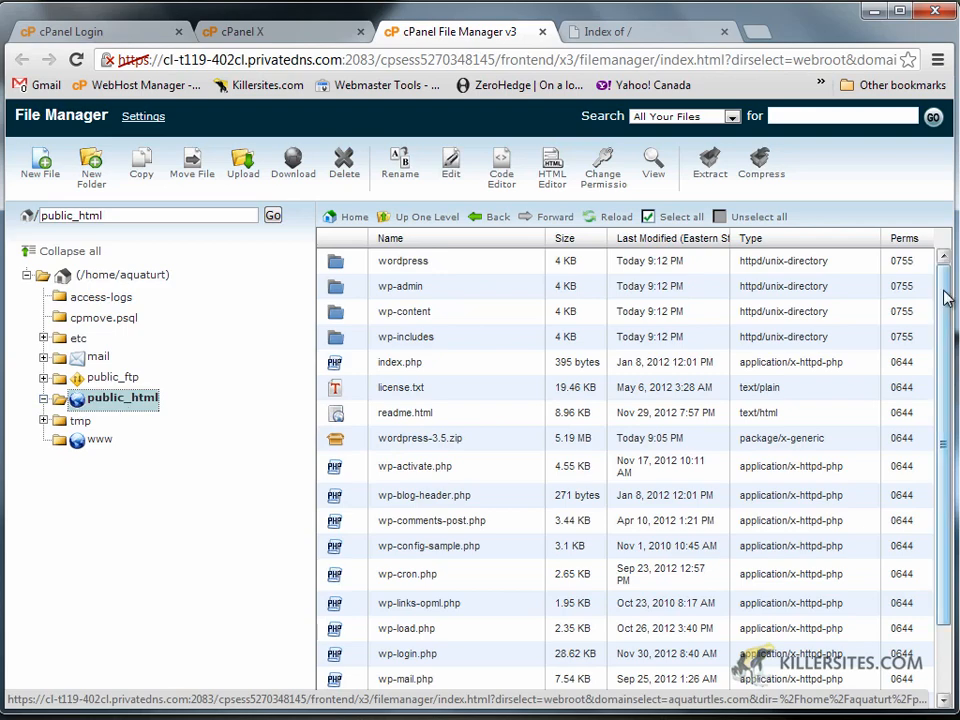
pyautogui.moveTo(947, 297); pyautogui.dragTo(953, 385)
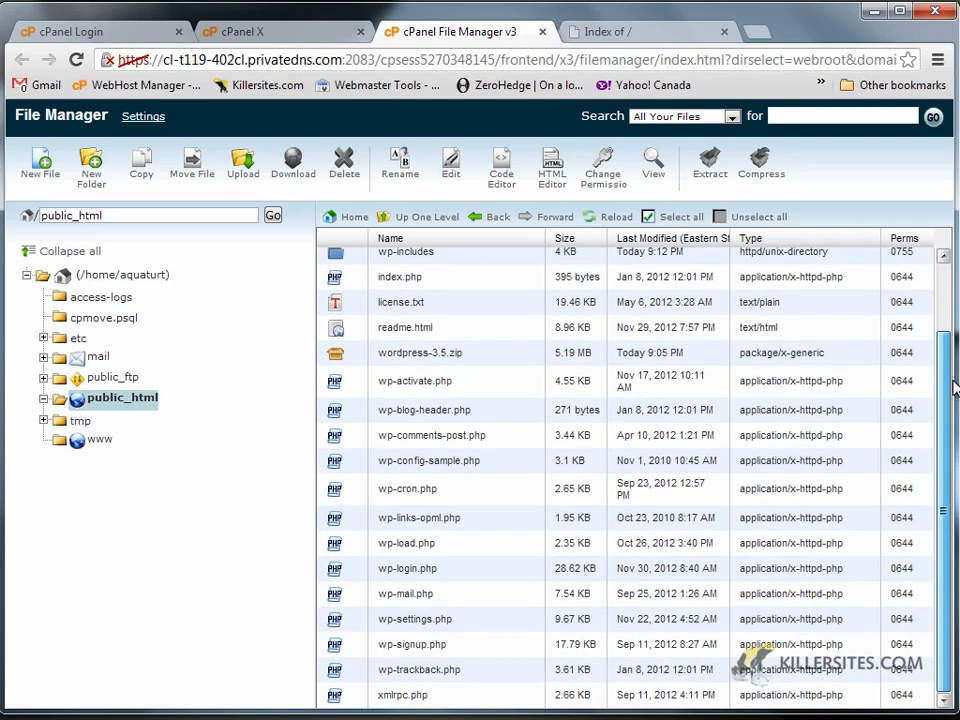
pyautogui.click(388, 468)
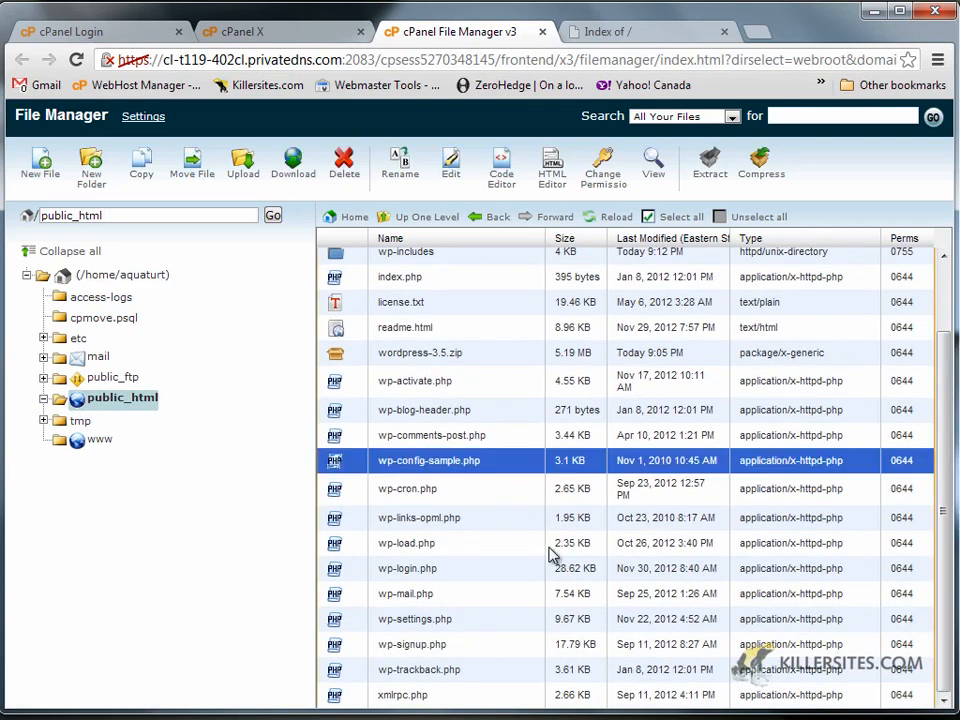